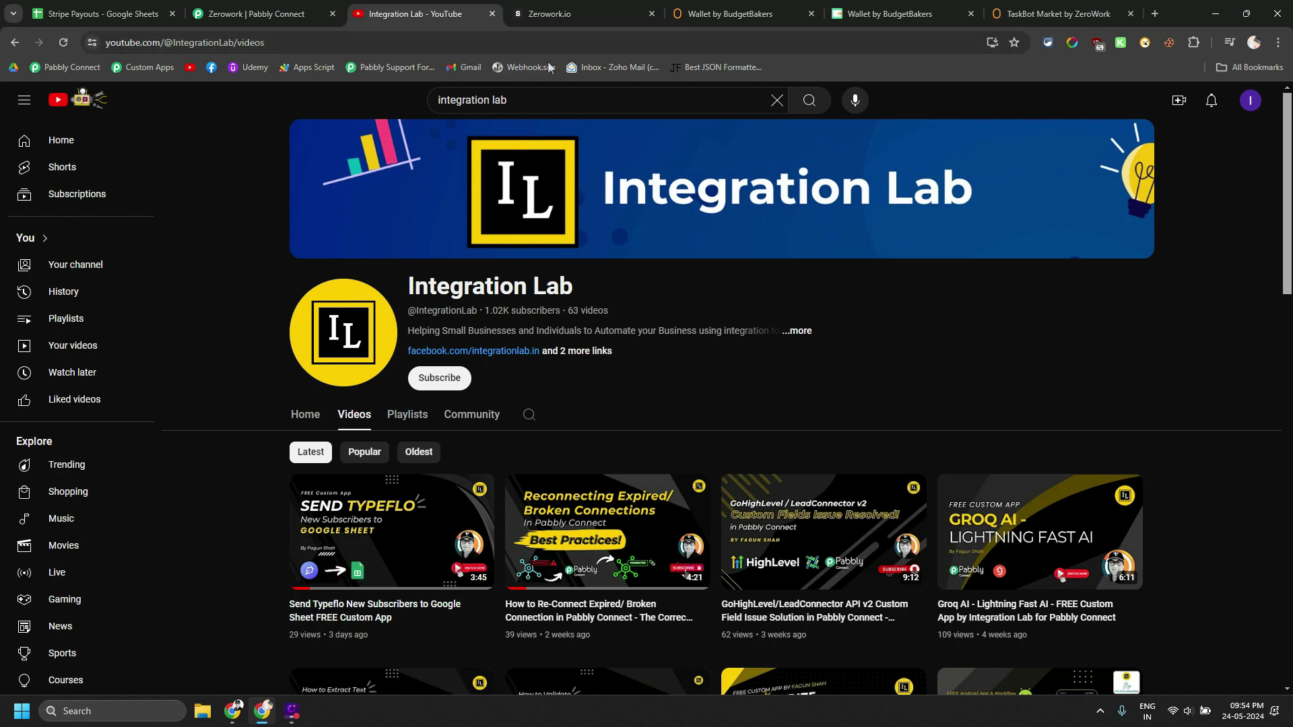
Start claiming the free Zerowork.io app in Integration Lab Store, then return to Pabbly Connect
{"action": "left_click", "coordinate": [554, 17]}
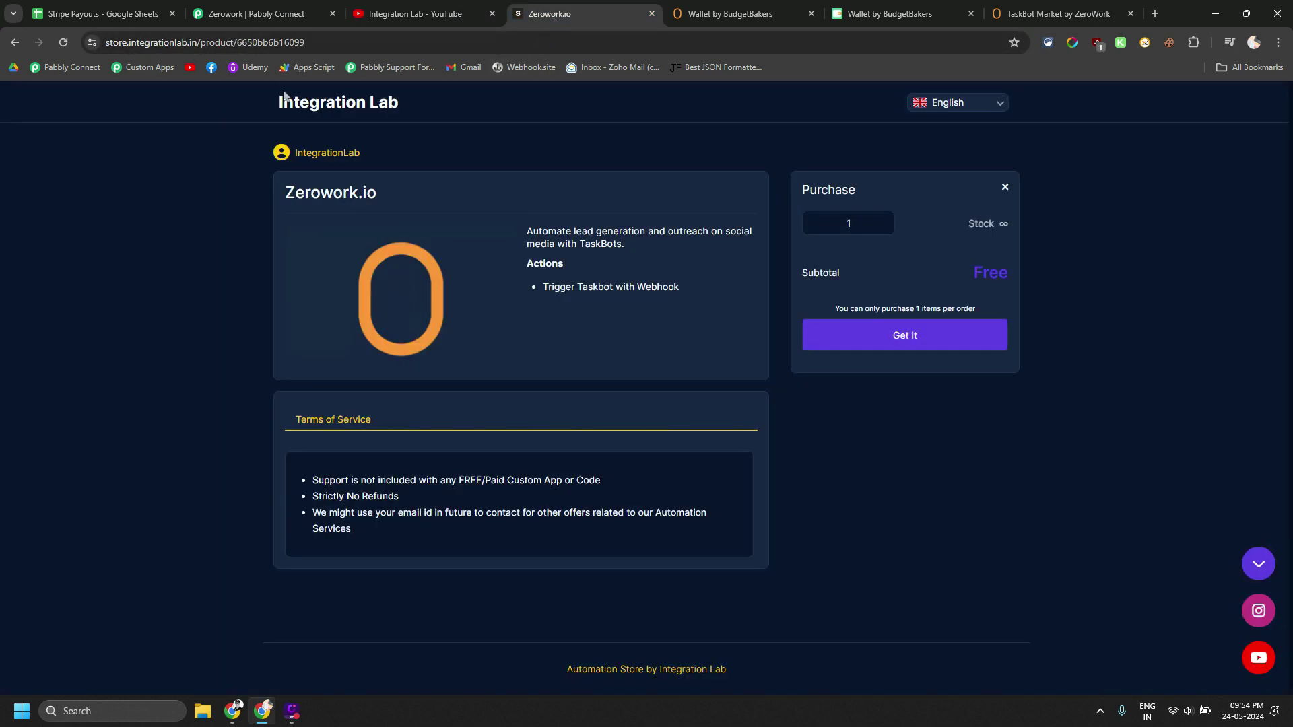
{"action": "left_click", "coordinate": [253, 42]}
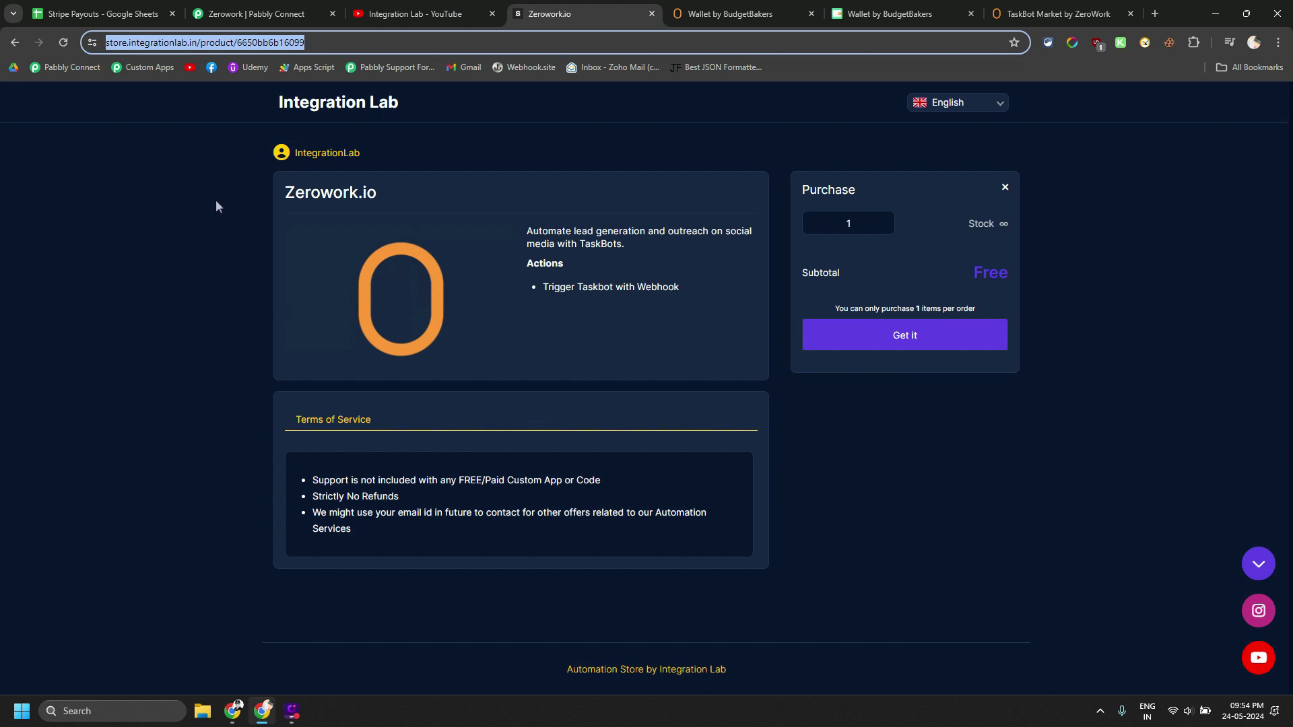
{"action": "left_click", "coordinate": [877, 335]}
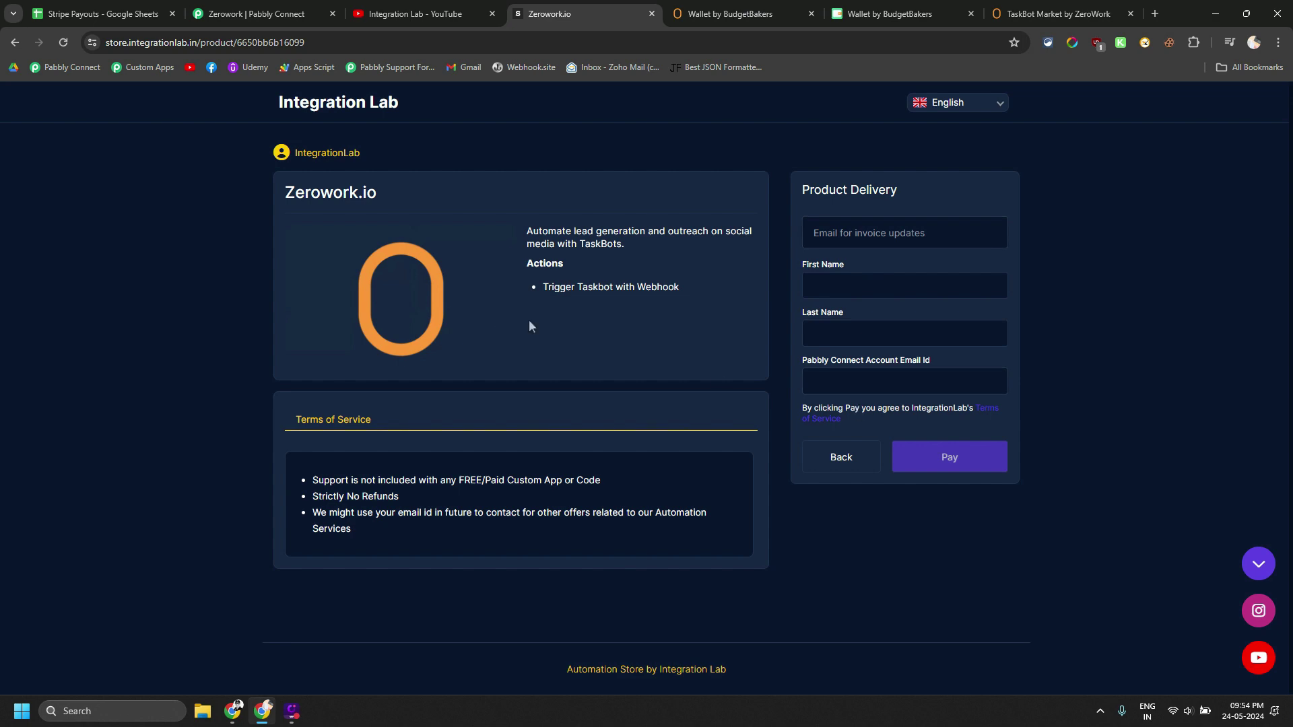
{"action": "left_click", "coordinate": [290, 14]}
Collapse the Zerowork.io step, showing the Catch Webhook, Google Sheets and Zerowork.io chain
{"action": "scroll", "coordinate": [273, 256], "scroll_direction": "up", "scroll_amount": 6}
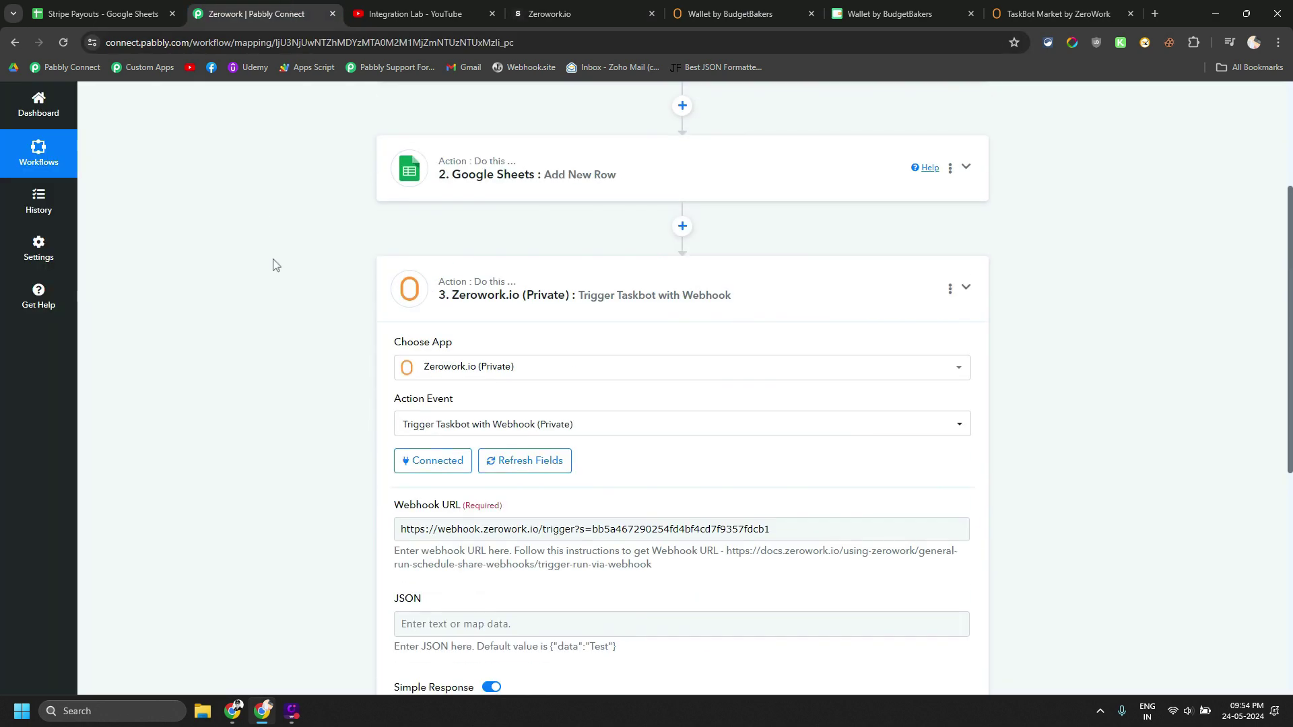
{"action": "scroll", "coordinate": [273, 265], "scroll_direction": "up", "scroll_amount": 3}
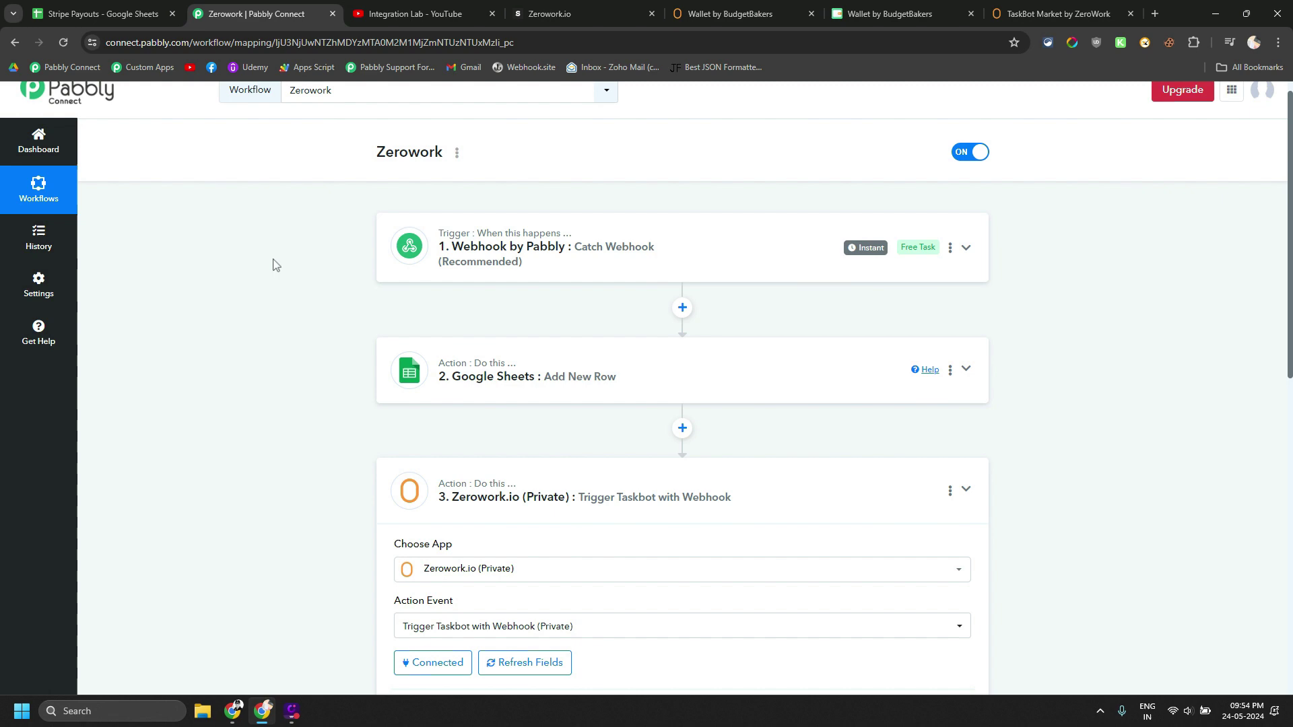
{"action": "scroll", "coordinate": [273, 265], "scroll_direction": "down", "scroll_amount": 4}
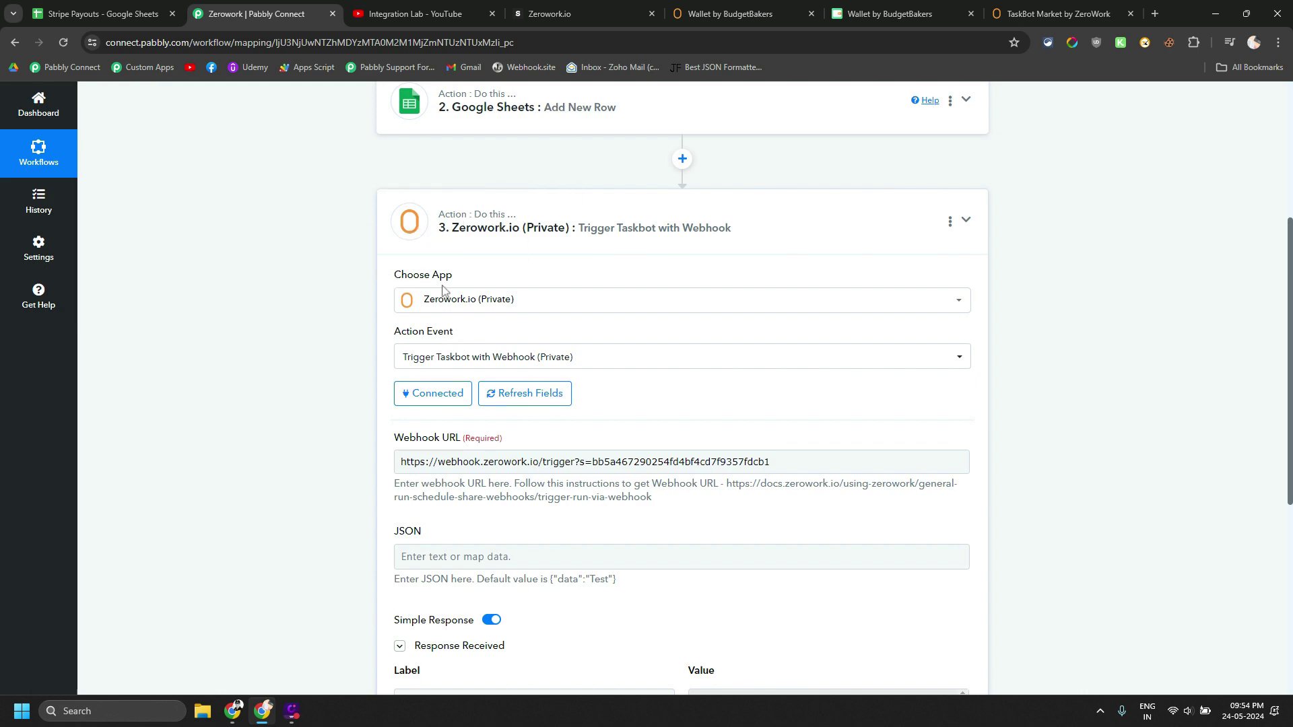
{"action": "scroll", "coordinate": [404, 294], "scroll_direction": "down", "scroll_amount": 2}
{"action": "scroll", "coordinate": [364, 296], "scroll_direction": "up", "scroll_amount": 5}
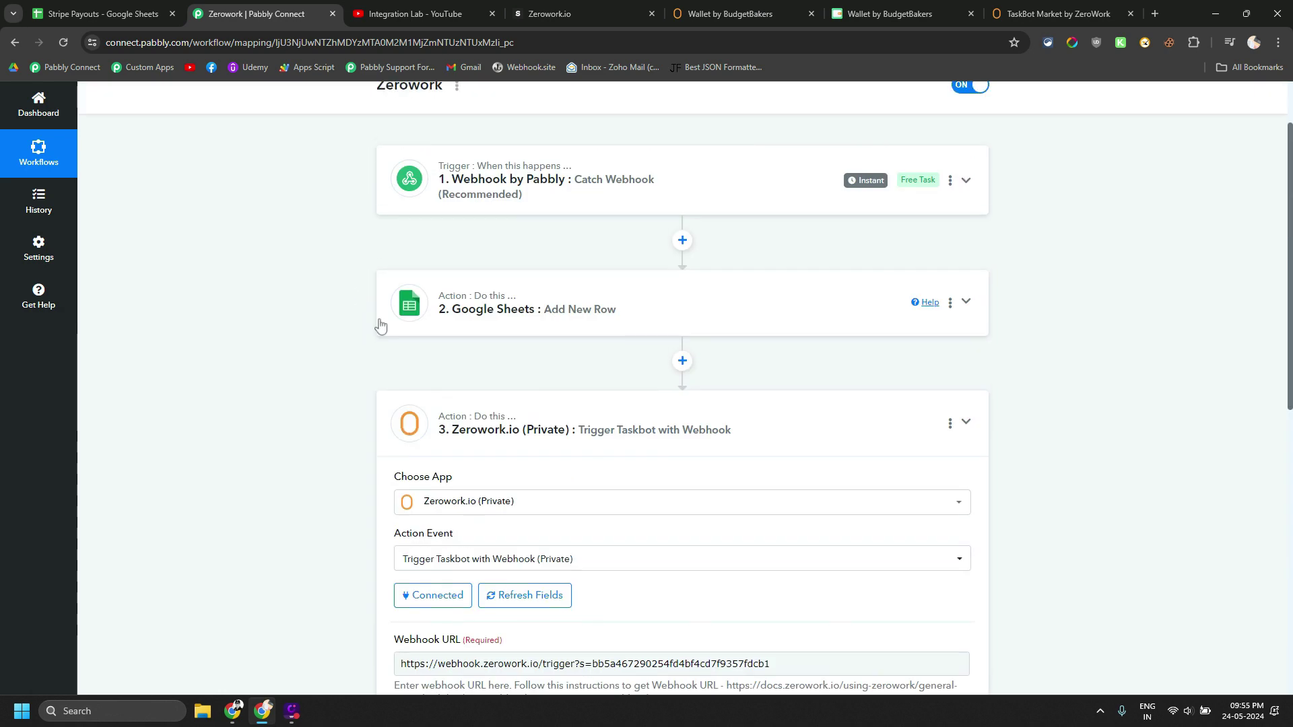
{"action": "left_click", "coordinate": [498, 431]}
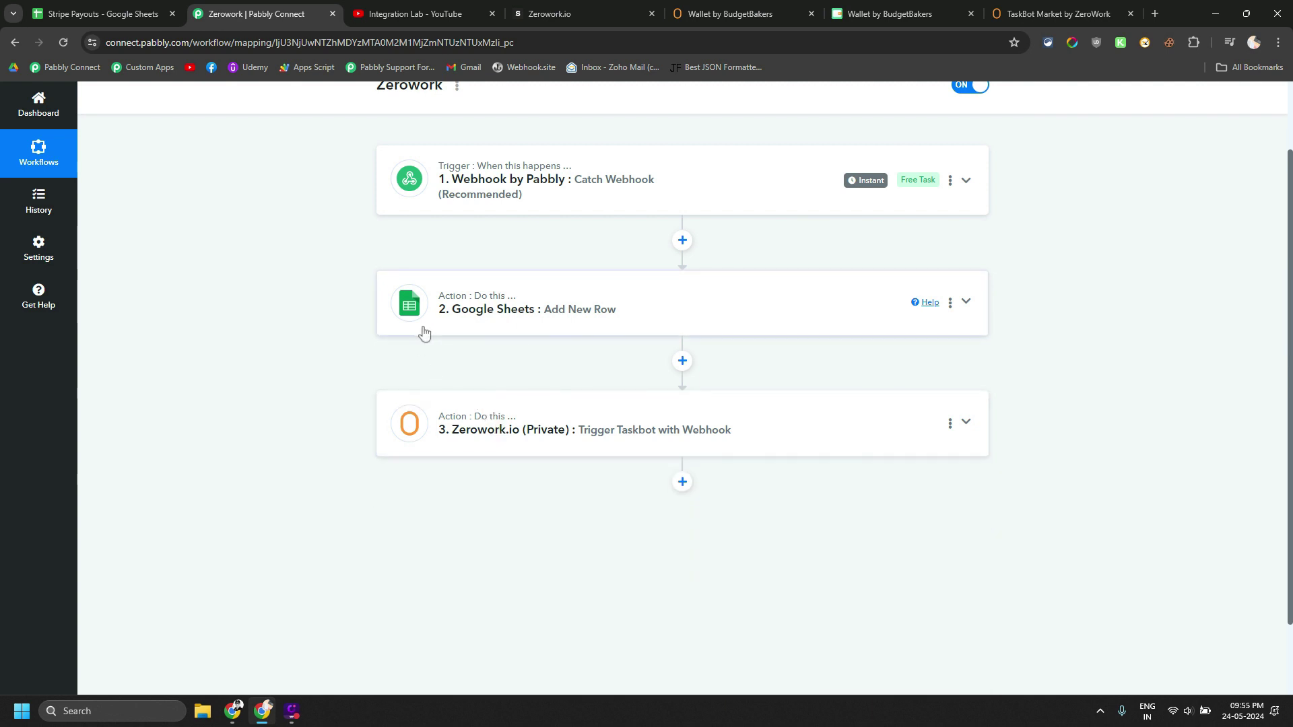
{"action": "scroll", "coordinate": [424, 335], "scroll_direction": "up", "scroll_amount": 2}
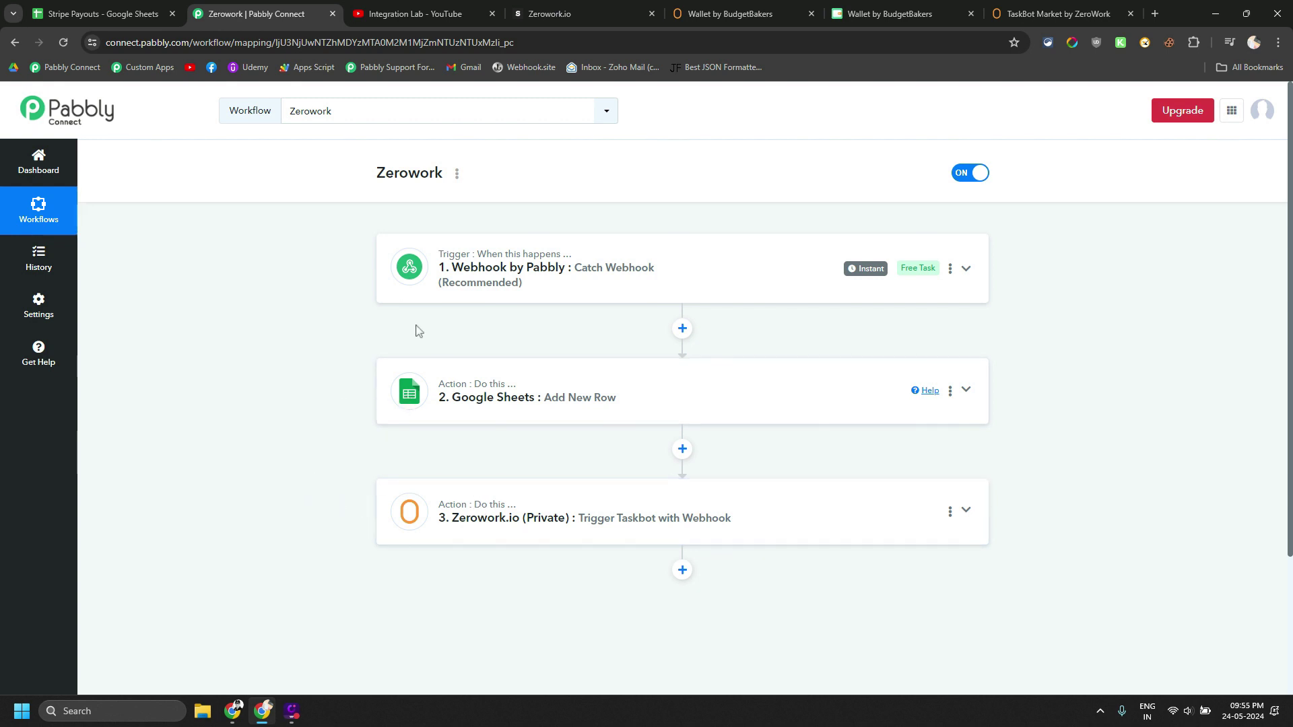
Check the Wallet by BudgetBakers TaskBot's successful run log, then go to the BudgetBakers dashboard
{"action": "left_click", "coordinate": [708, 17]}
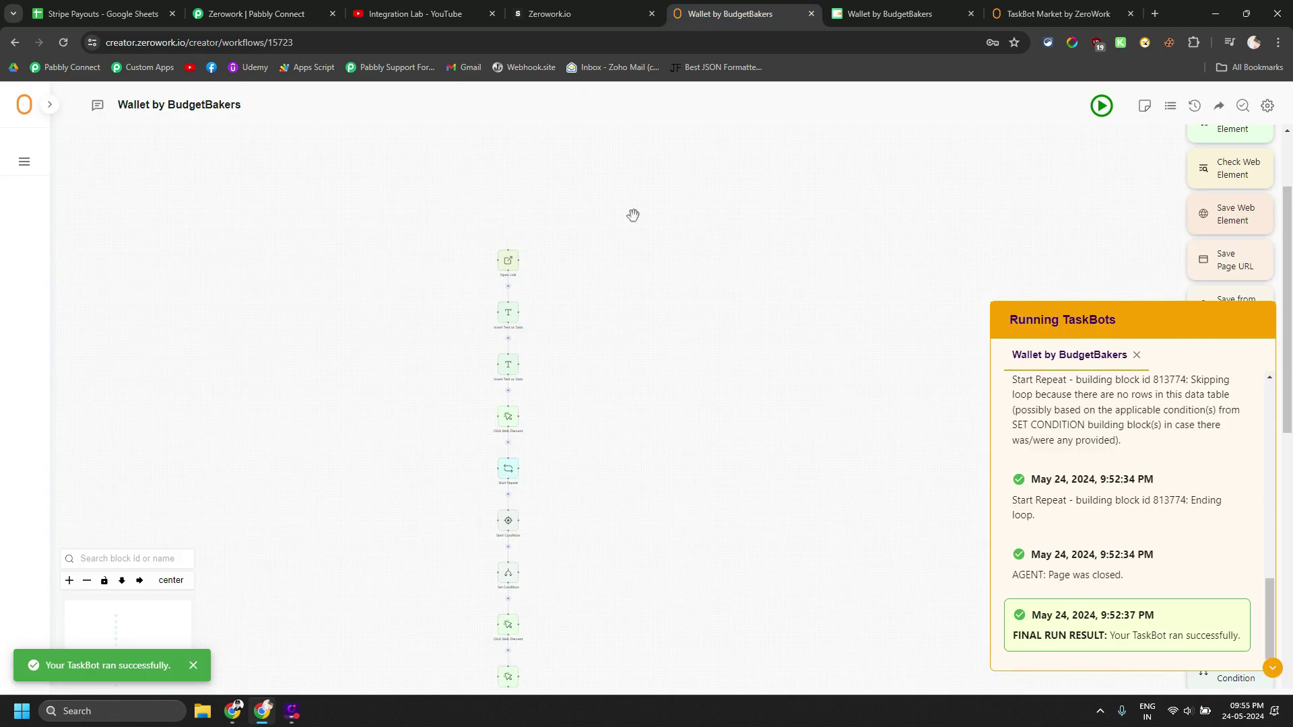
{"action": "left_click", "coordinate": [996, 15]}
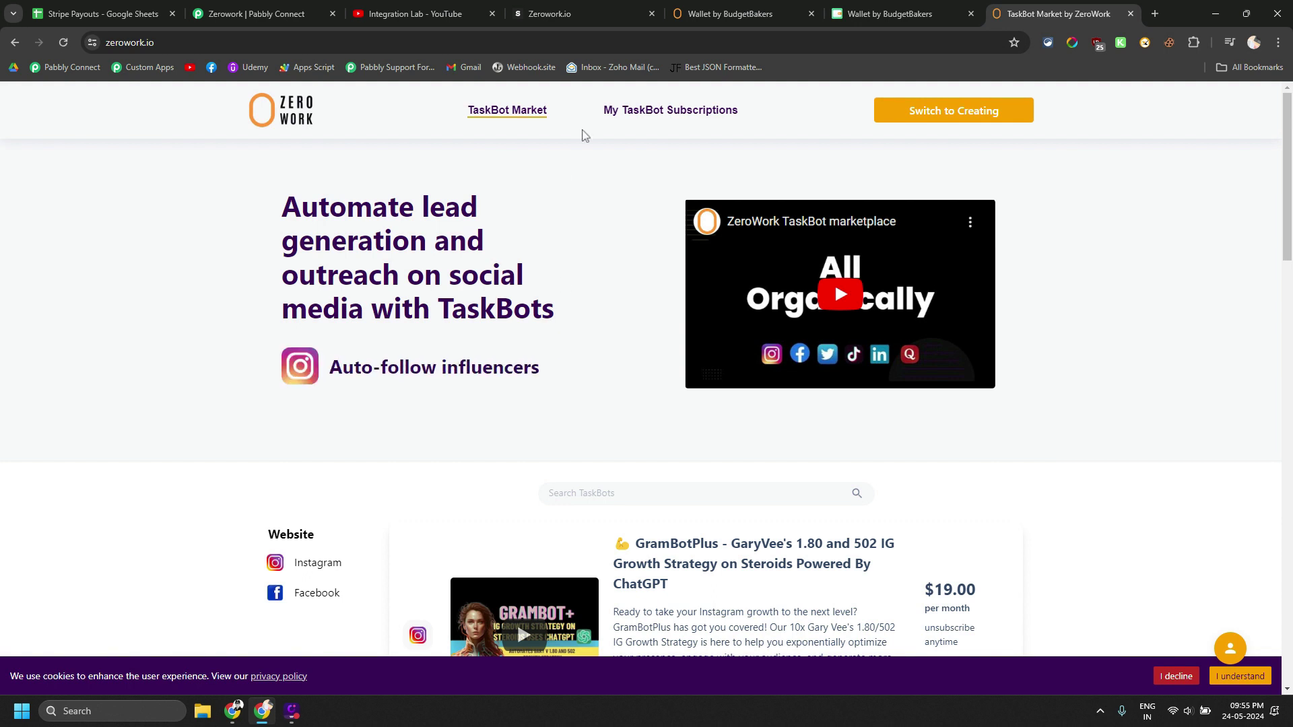
{"action": "mouse_move", "coordinate": [929, 20]}
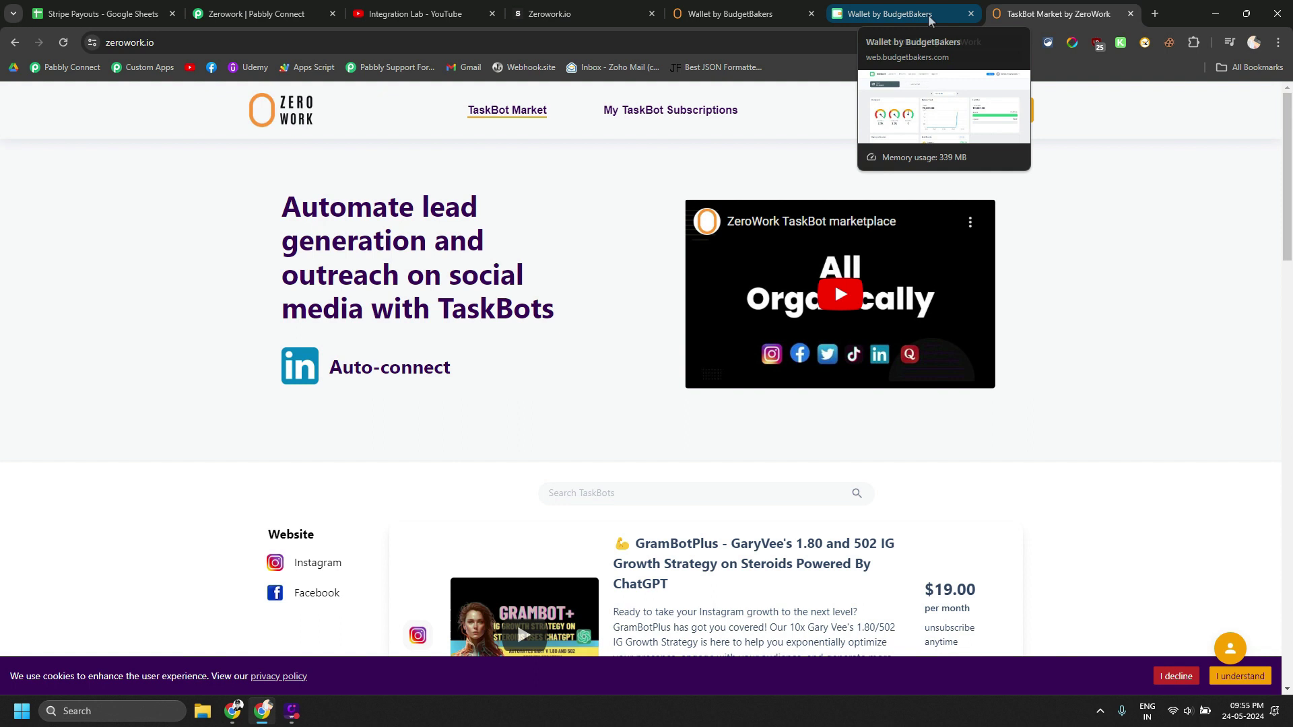
{"action": "left_click", "coordinate": [747, 13]}
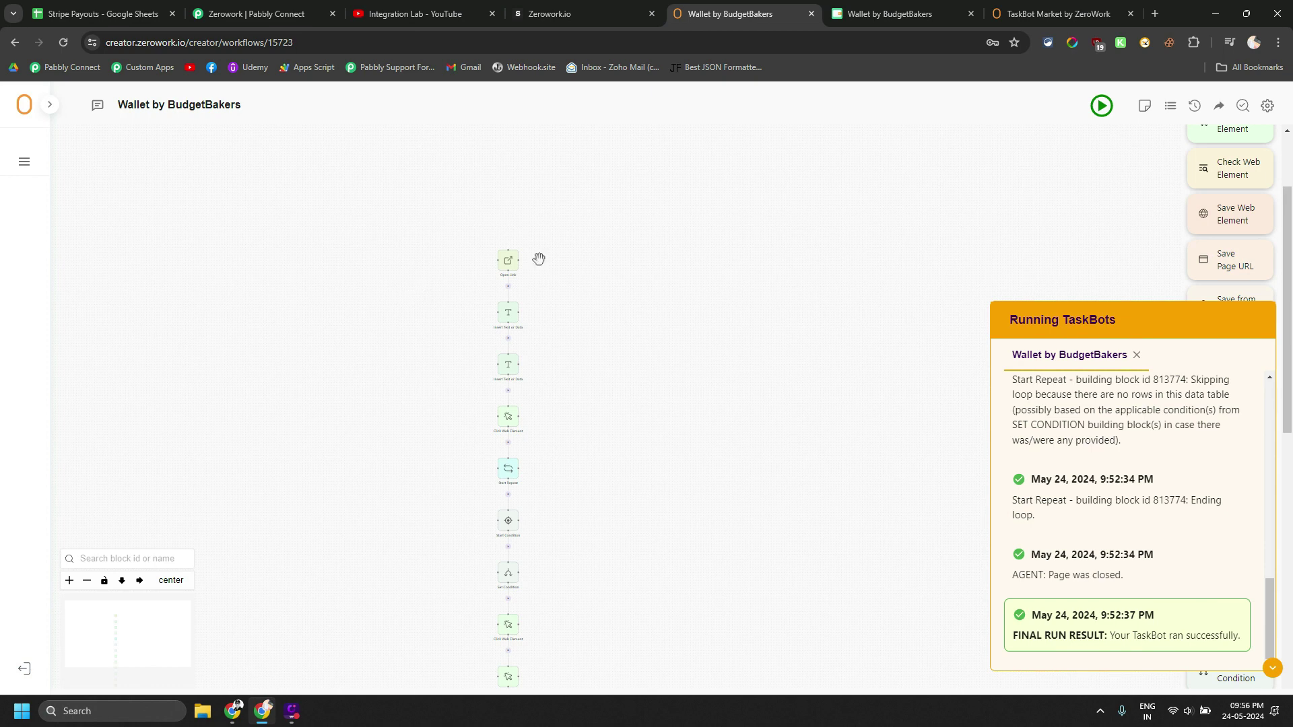
{"action": "left_click", "coordinate": [879, 15]}
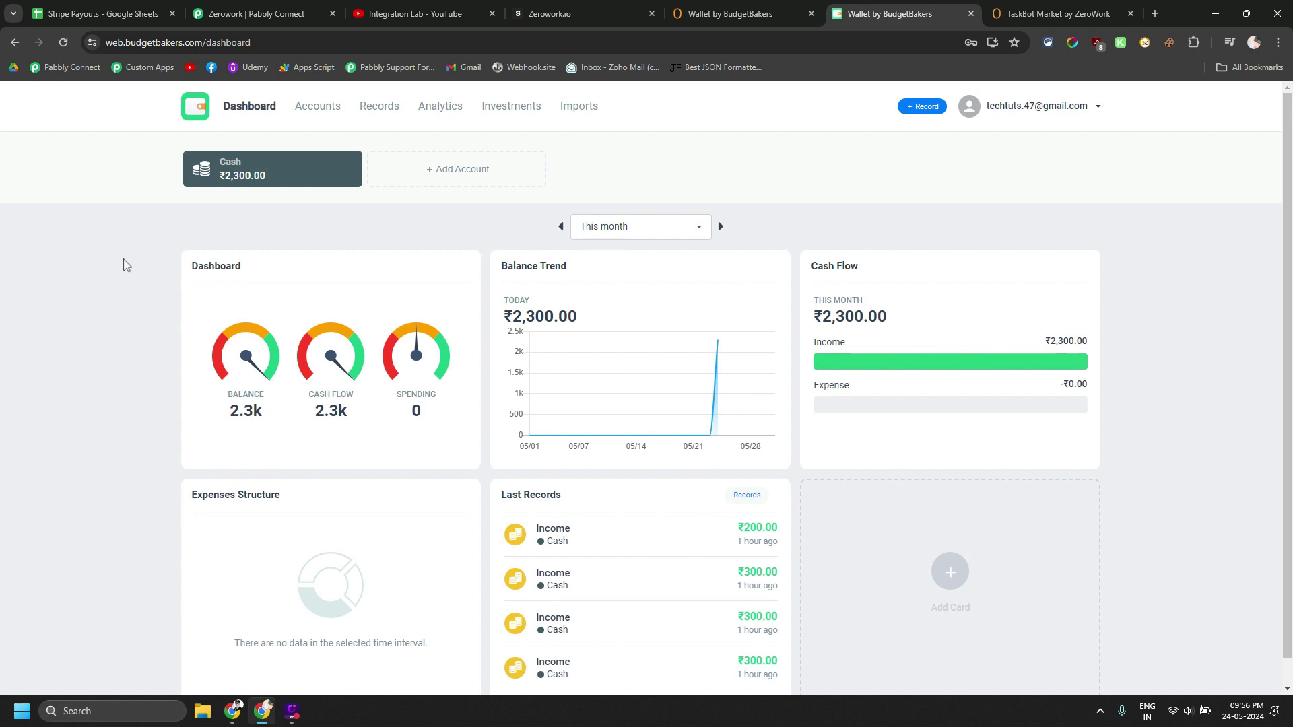
Add a ₹1,000 income record to Cash using the Stripe template
{"action": "mouse_move", "coordinate": [193, 265]}
{"action": "left_click", "coordinate": [920, 106]}
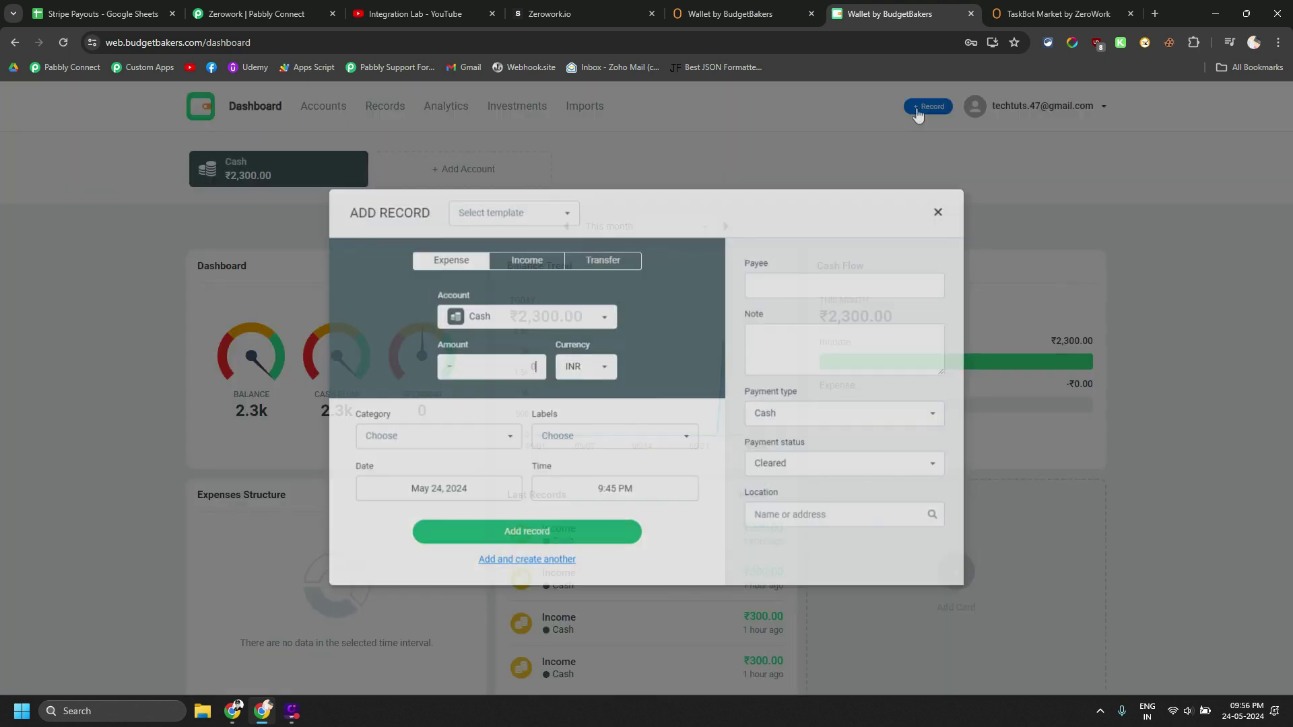
{"action": "left_click", "coordinate": [547, 211]}
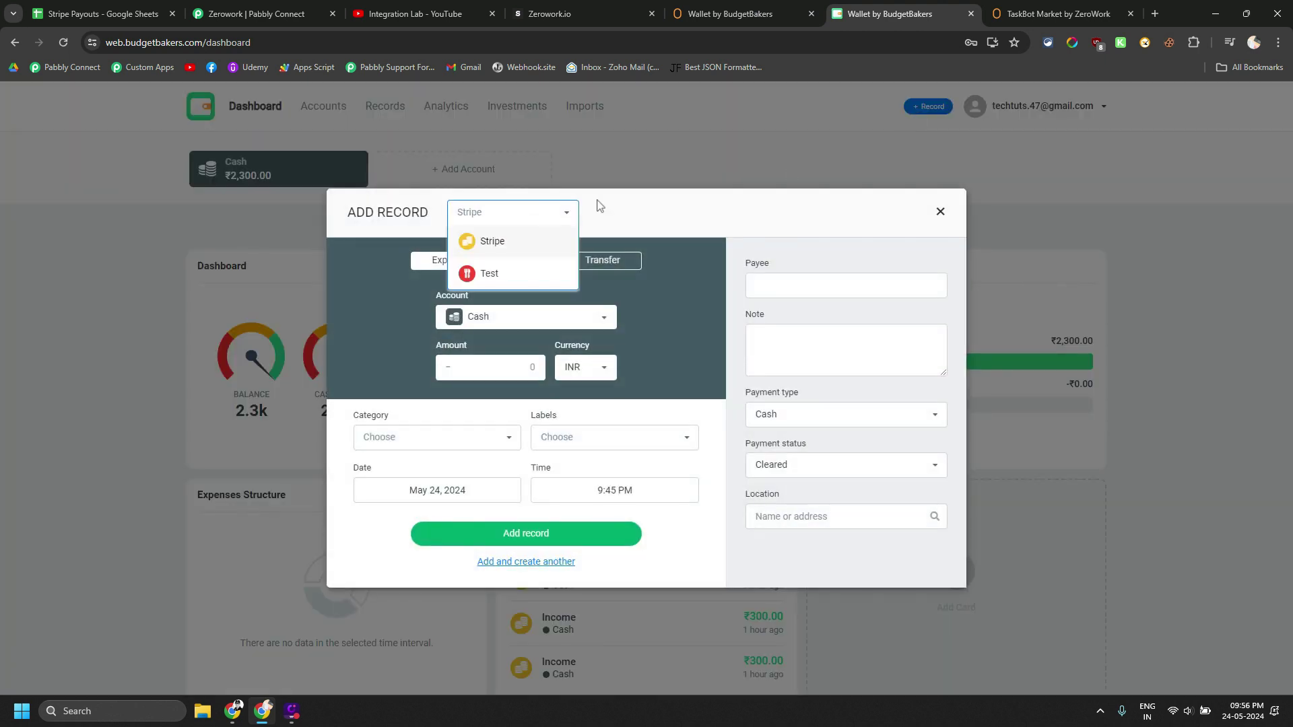
{"action": "left_click", "coordinate": [518, 252]}
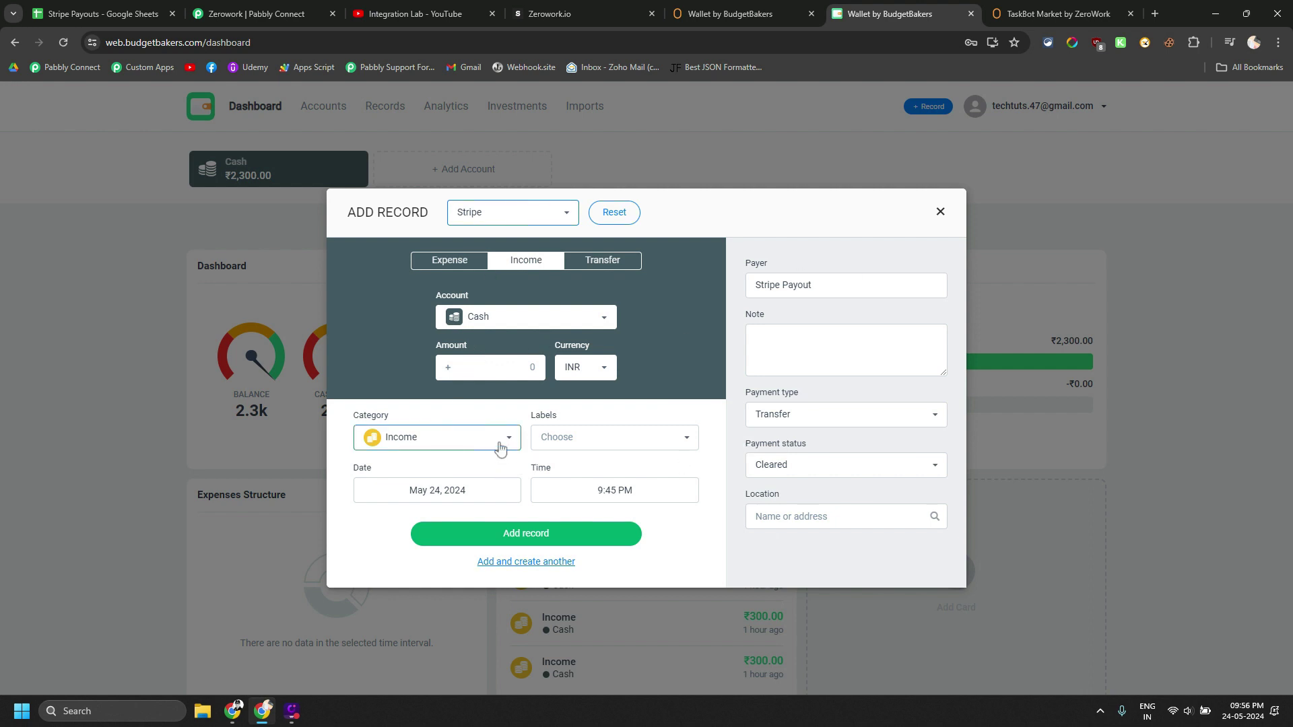
{"action": "left_click", "coordinate": [527, 368]}
{"action": "type", "text": "1"}
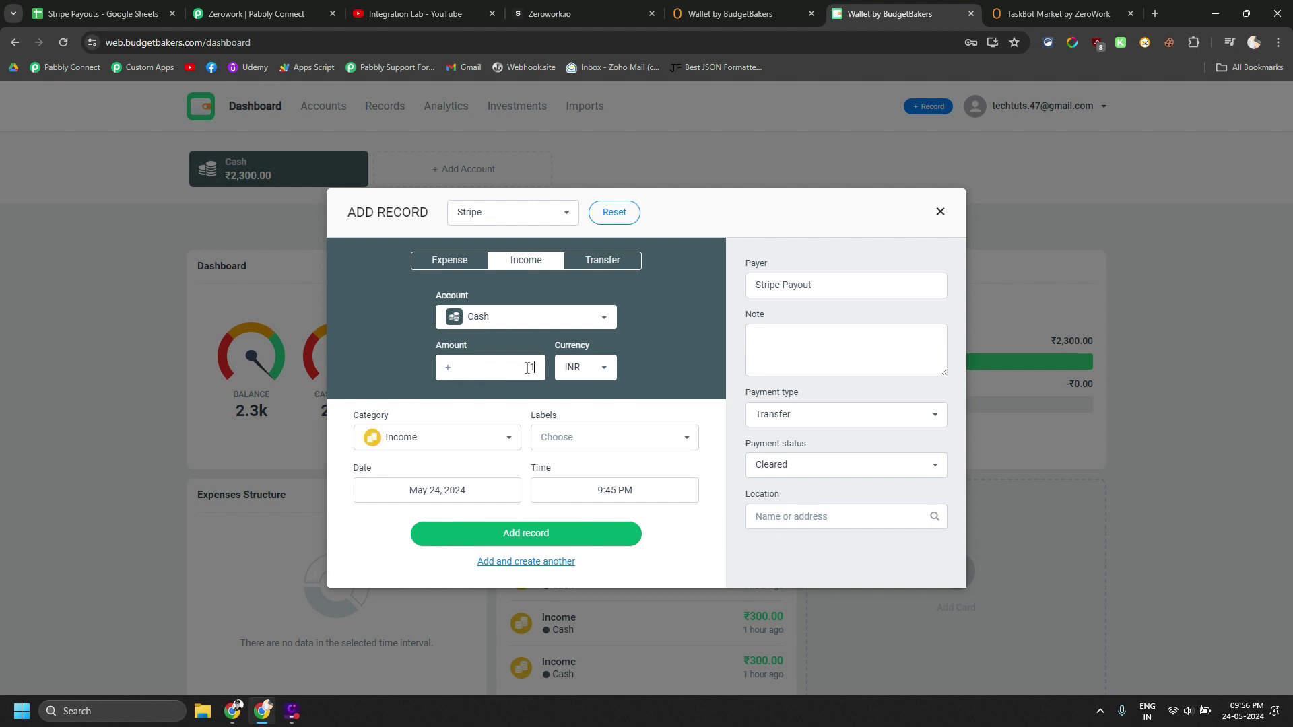
{"action": "type", "text": "000"}
{"action": "left_click", "coordinate": [530, 536]}
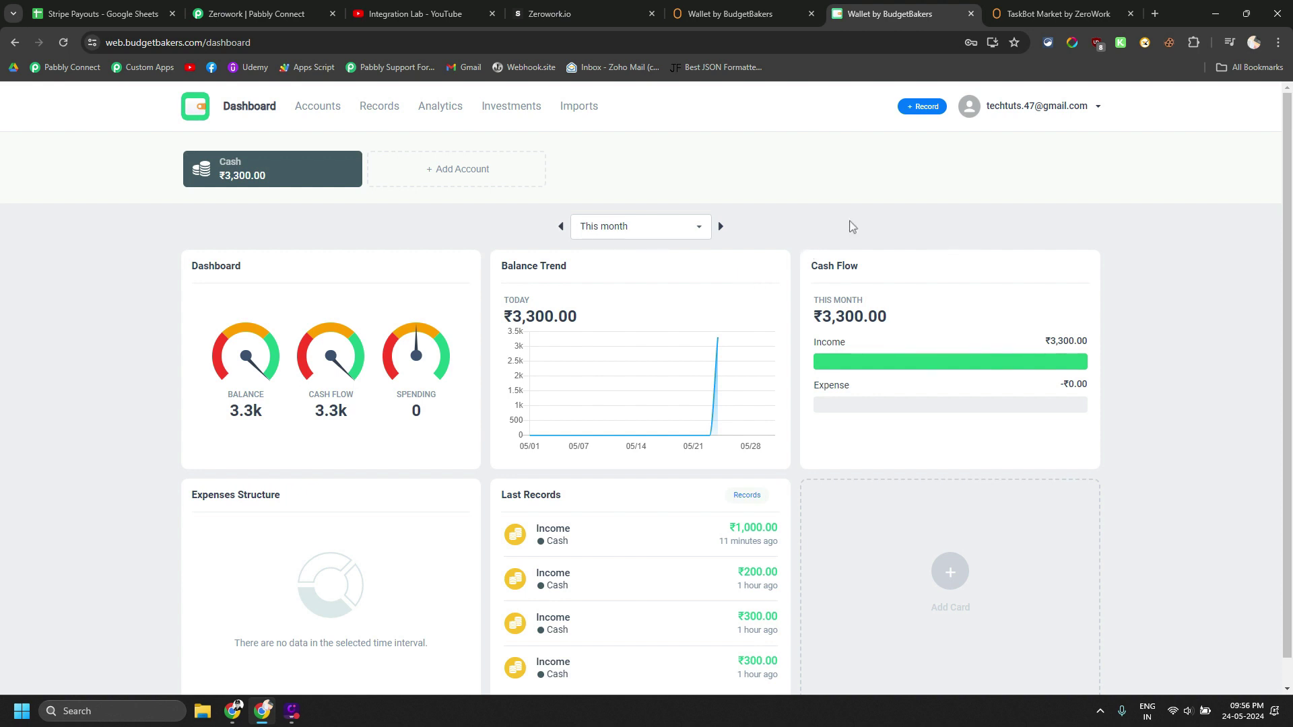
Log out of BudgetBakers, close the wallet and TaskBot Market tabs, and show Integration Lab's YouTube videos
{"action": "left_click", "coordinate": [1020, 116]}
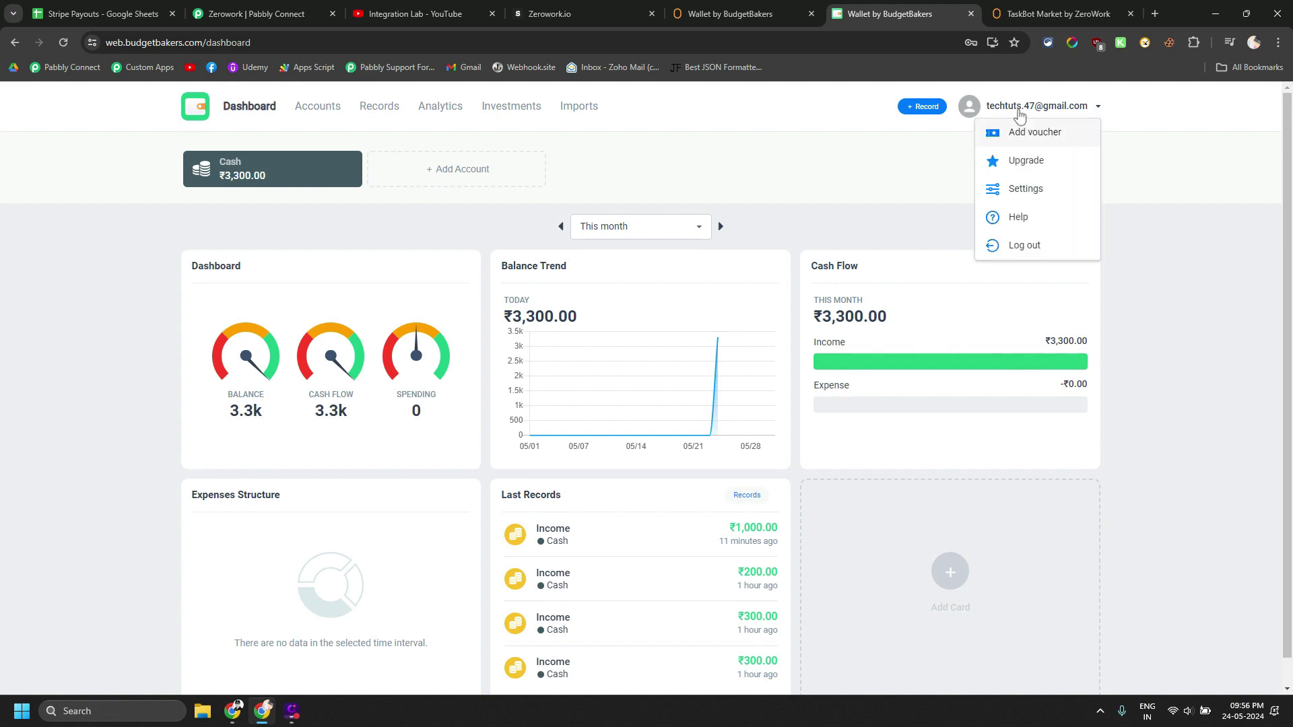
{"action": "left_click", "coordinate": [996, 247]}
{"action": "left_click", "coordinate": [971, 14]}
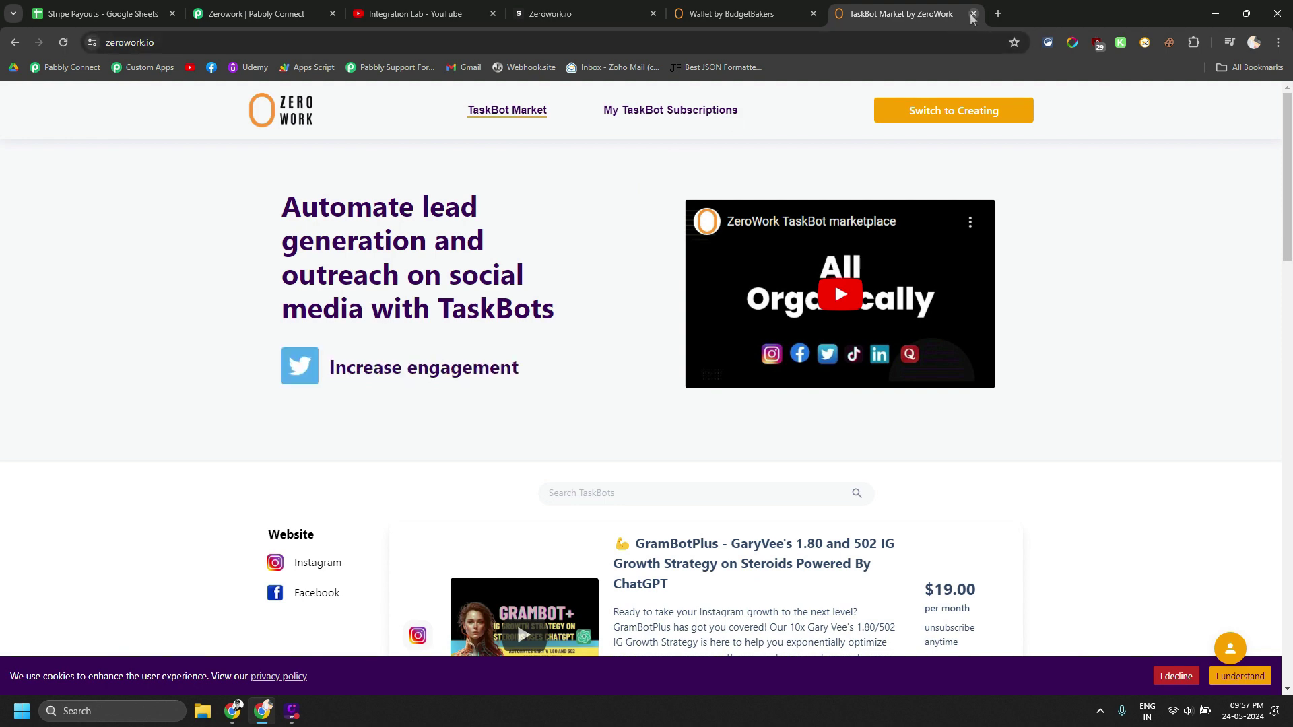
{"action": "key", "text": "ctrl+w"}
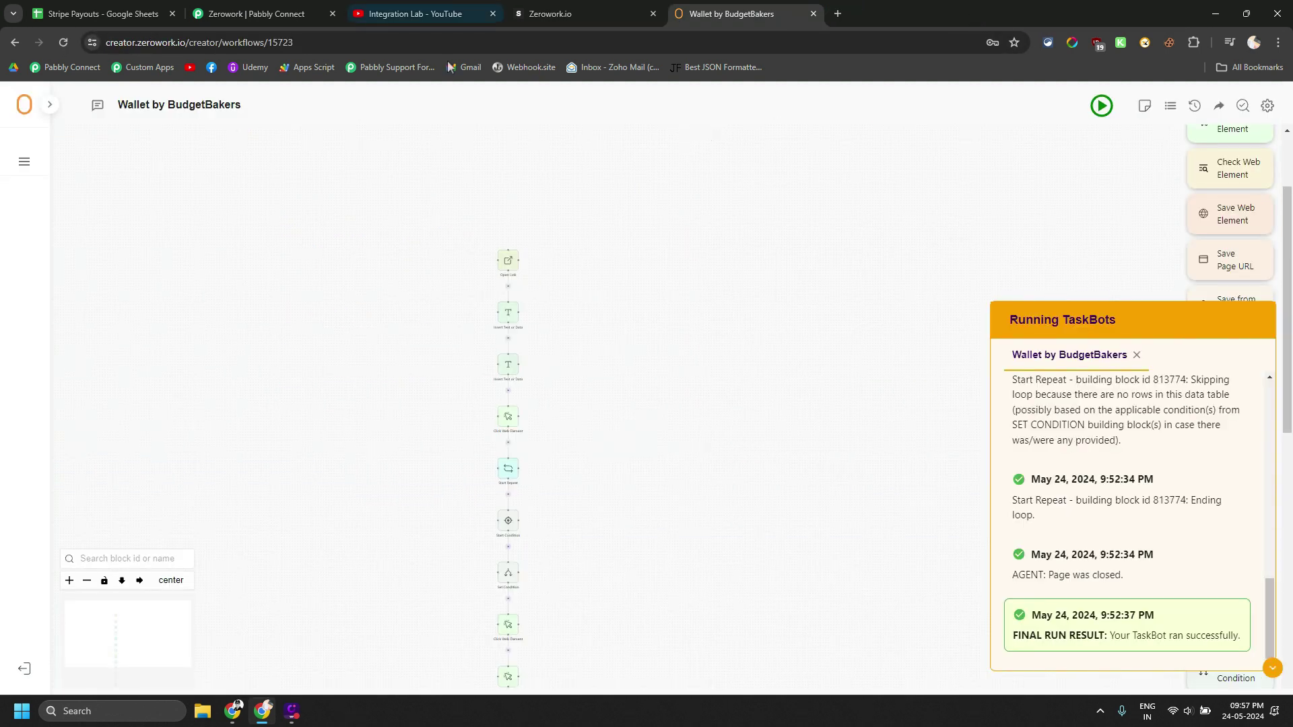
{"action": "left_click", "coordinate": [417, 14]}
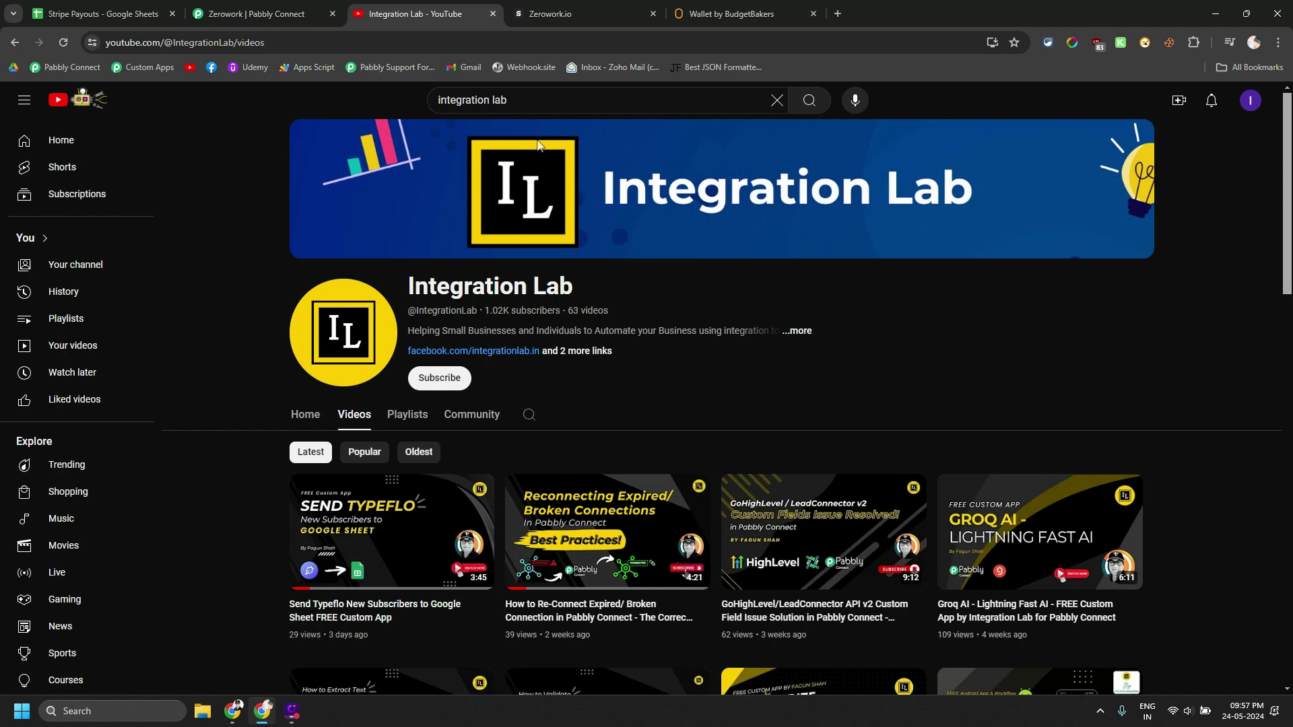
Pan the TaskBot canvas from Open Link down to Set Condition, then return to the Stripe Payouts sheet
{"action": "left_click", "coordinate": [724, 13]}
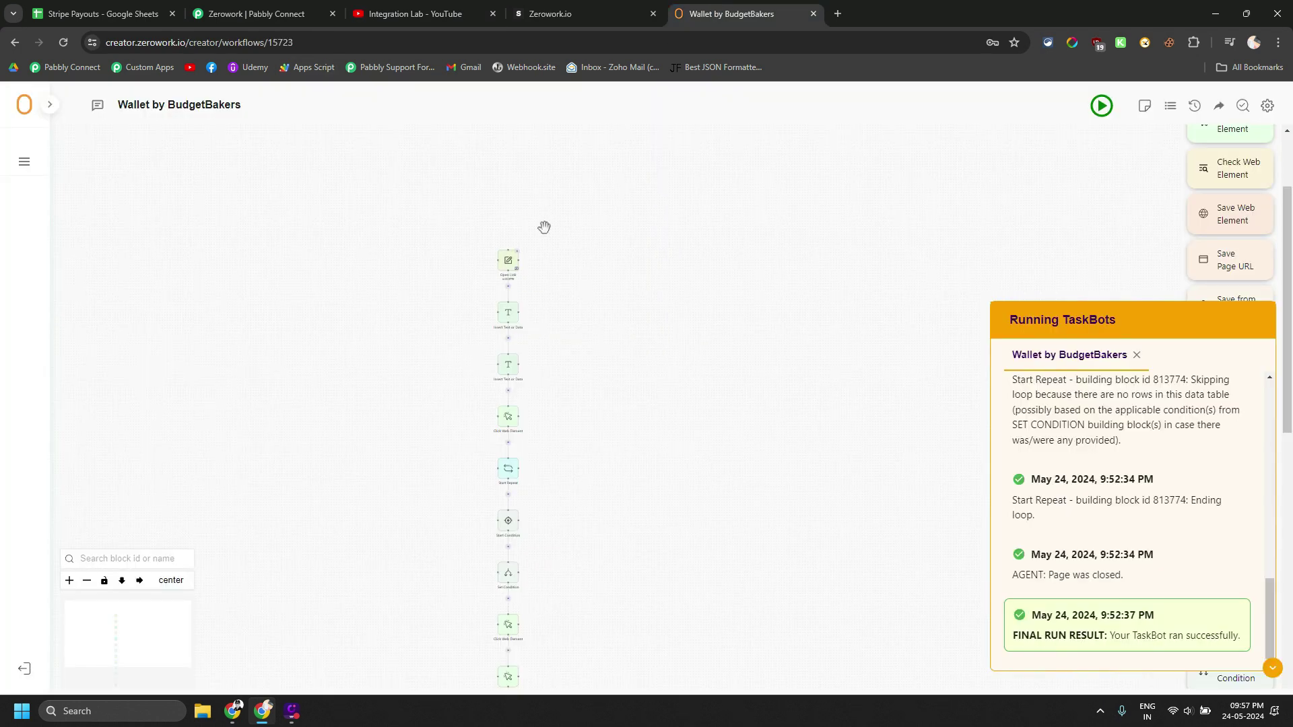
{"action": "scroll", "coordinate": [481, 270], "scroll_direction": "up", "scroll_amount": 5}
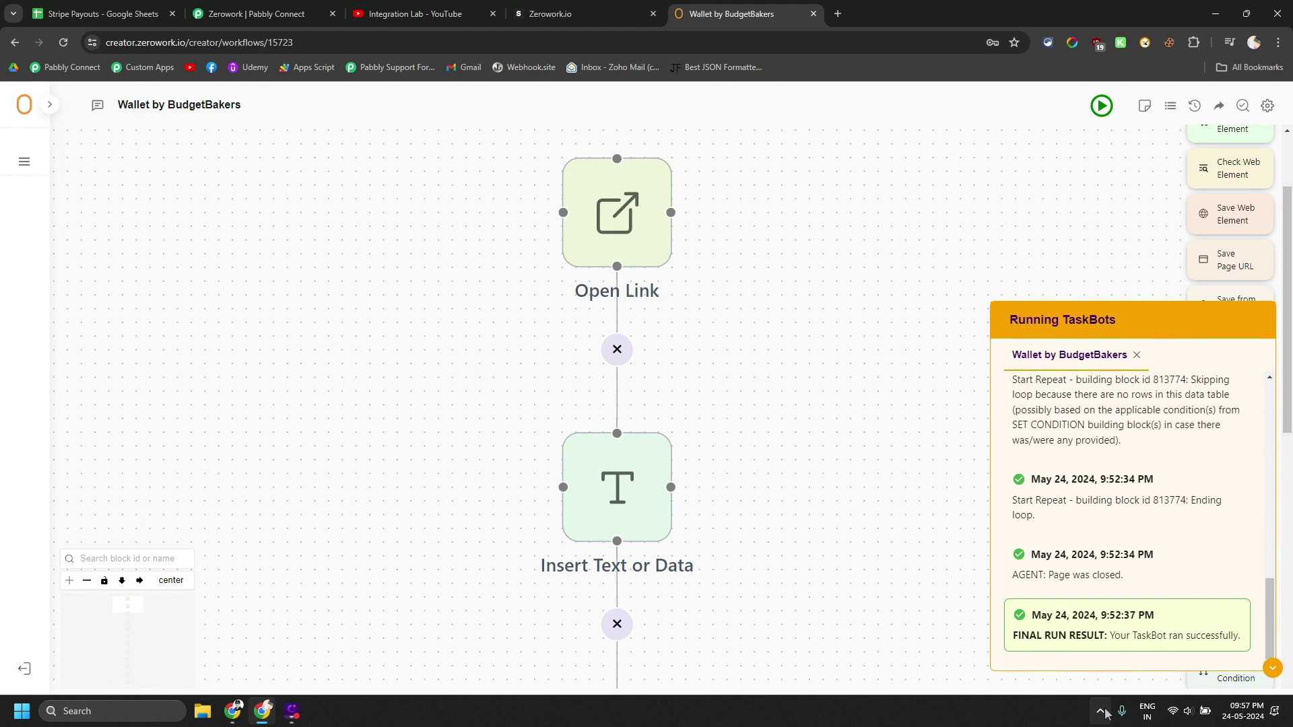
{"action": "left_click_drag", "start_coordinate": [851, 569], "coordinate": [745, 470]}
{"action": "left_click_drag", "start_coordinate": [711, 383], "coordinate": [747, 523]}
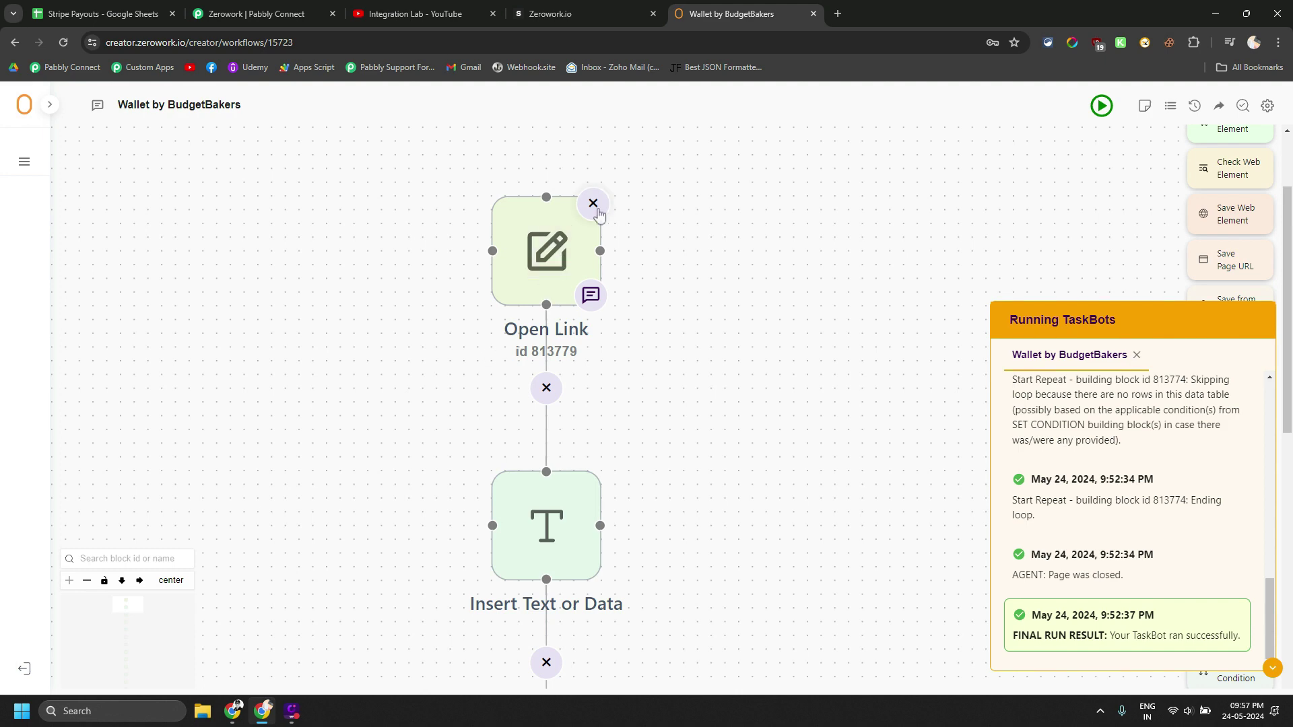
{"action": "scroll", "coordinate": [559, 283], "scroll_direction": "down", "scroll_amount": 3}
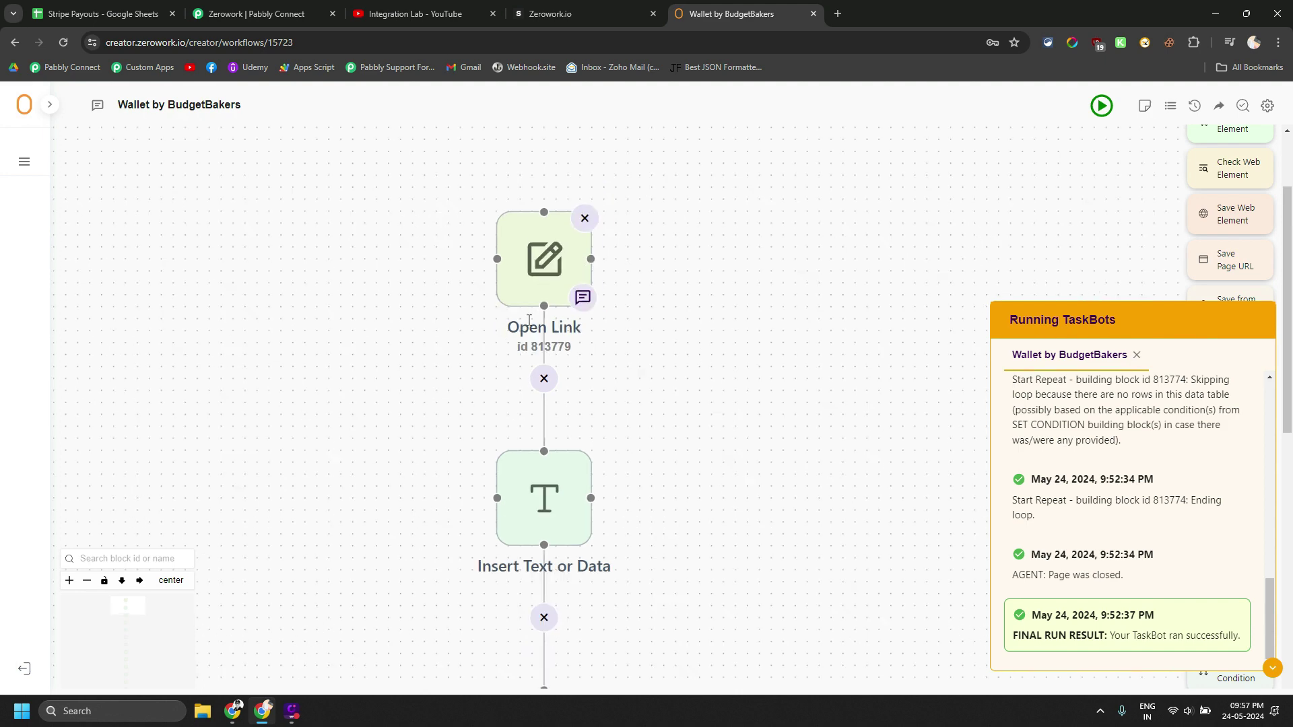
{"action": "left_click_drag", "start_coordinate": [419, 464], "coordinate": [428, 365]}
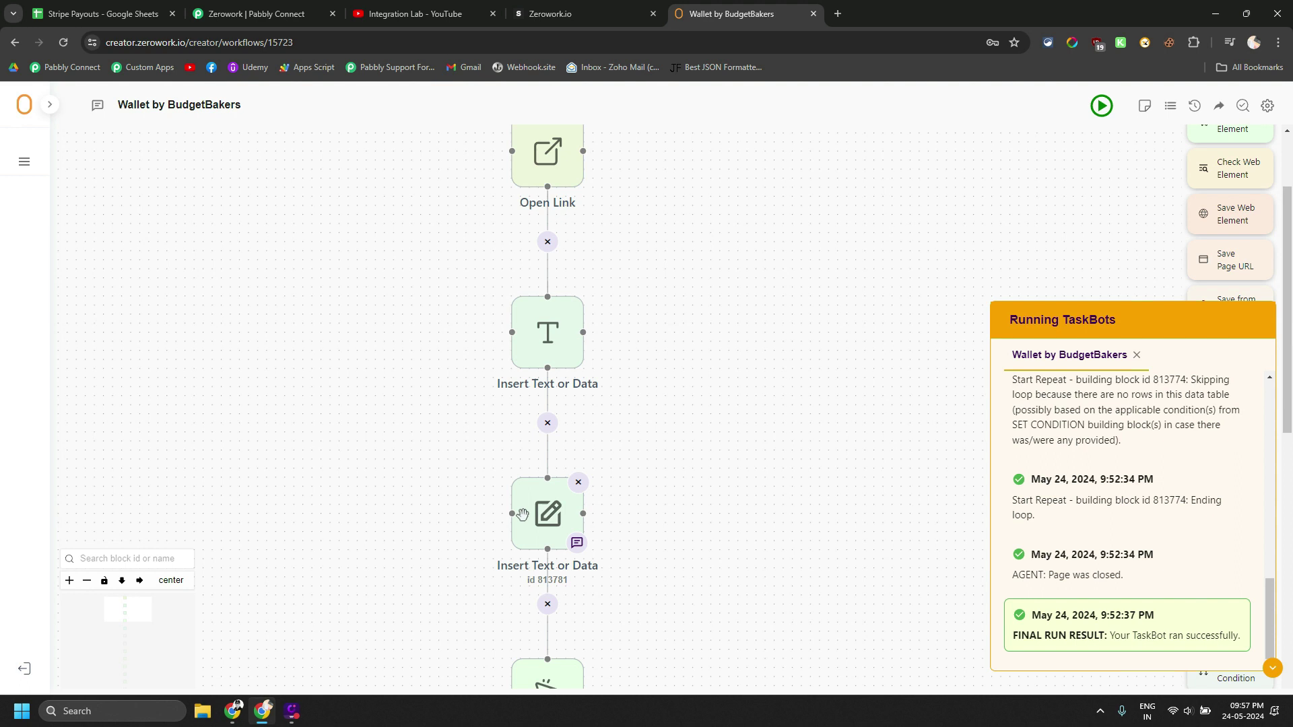
{"action": "scroll", "coordinate": [431, 512], "scroll_direction": "down", "scroll_amount": 5}
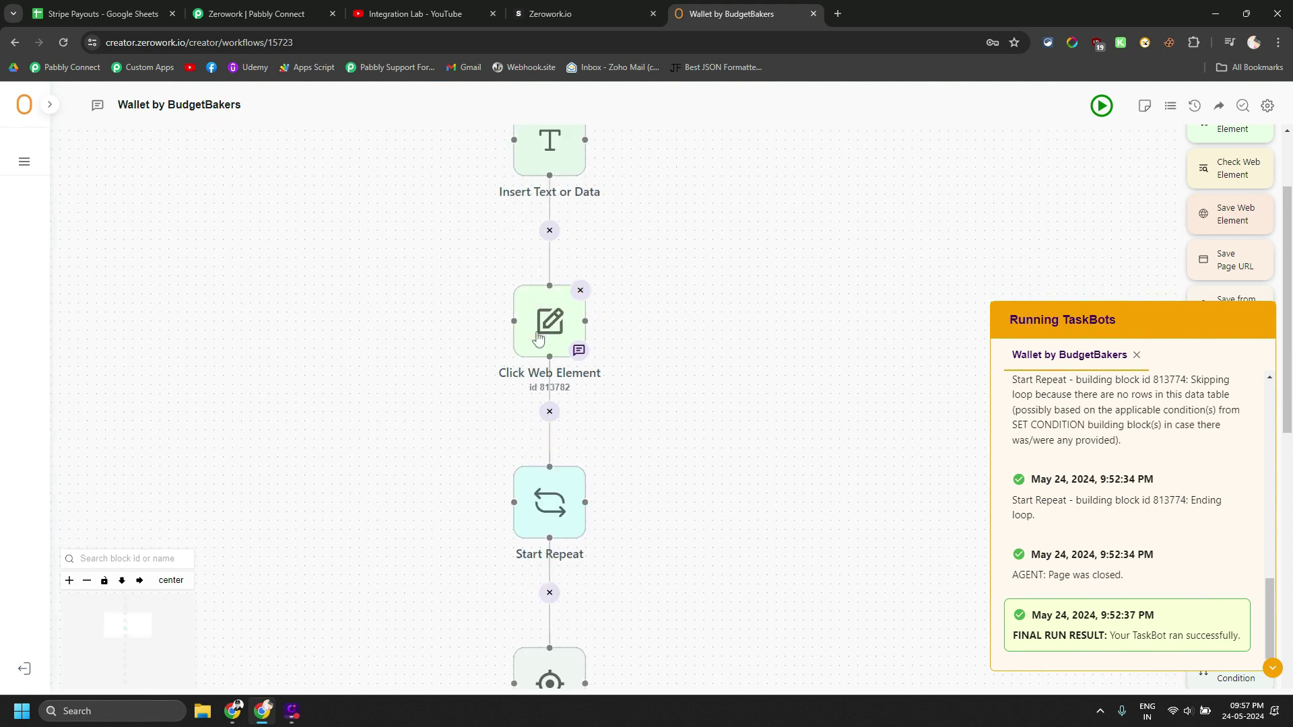
{"action": "scroll", "coordinate": [428, 485], "scroll_direction": "down", "scroll_amount": 2}
{"action": "left_click_drag", "start_coordinate": [433, 469], "coordinate": [428, 373]}
{"action": "scroll", "coordinate": [419, 381], "scroll_direction": "down", "scroll_amount": 3}
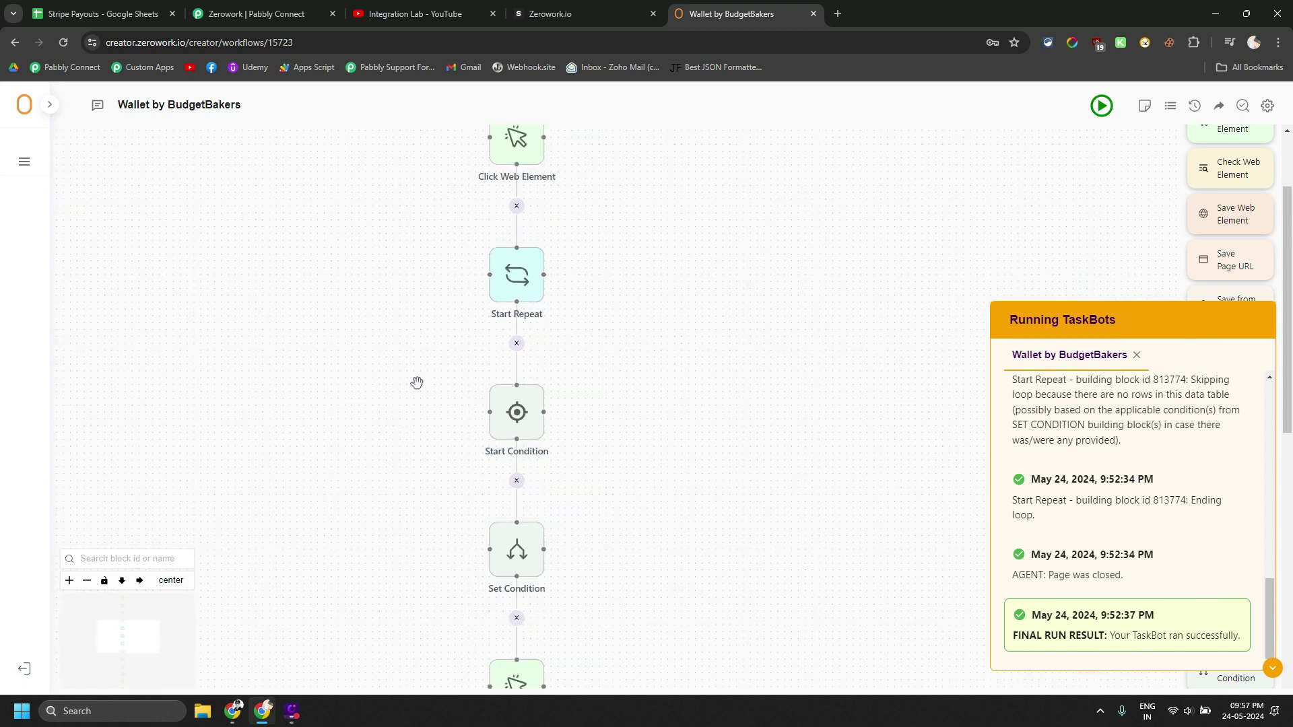
{"action": "left_click_drag", "start_coordinate": [390, 462], "coordinate": [412, 386]}
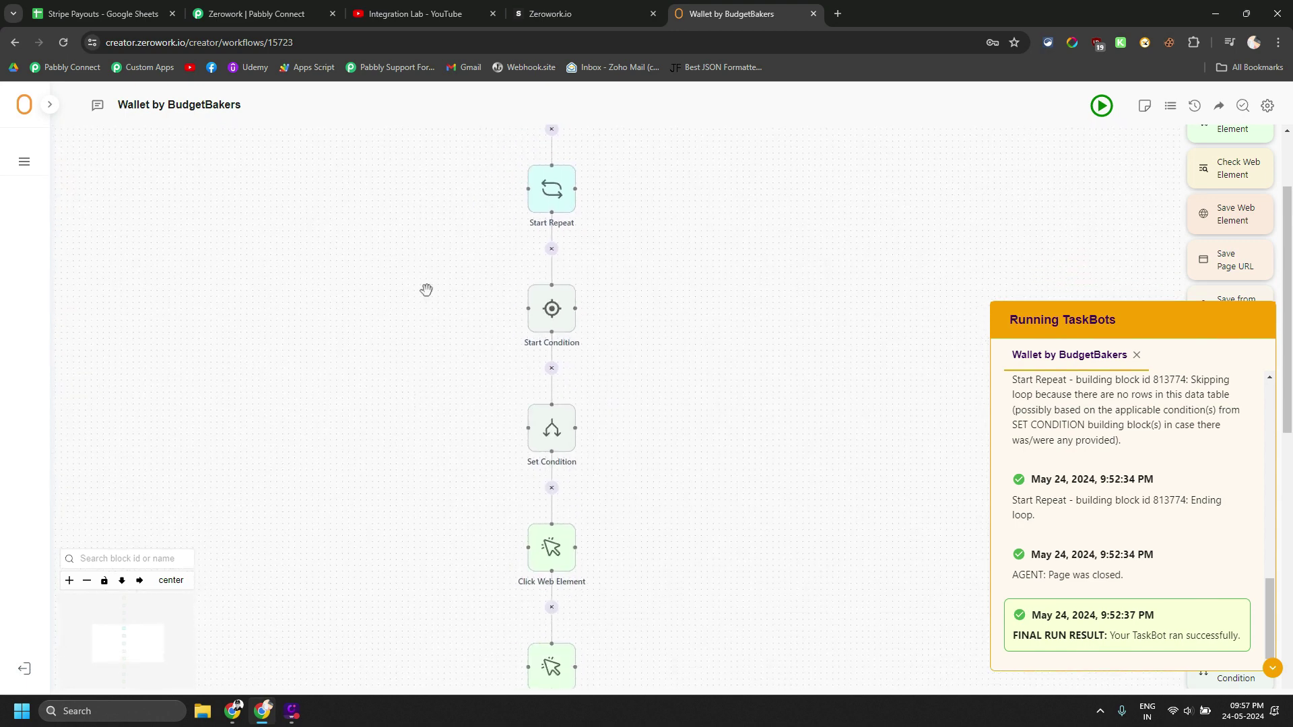
{"action": "left_click", "coordinate": [155, 11]}
Clear the Synced status in cells D3:D4 for payouts A102 and A103
{"action": "left_click_drag", "start_coordinate": [256, 229], "coordinate": [259, 244]}
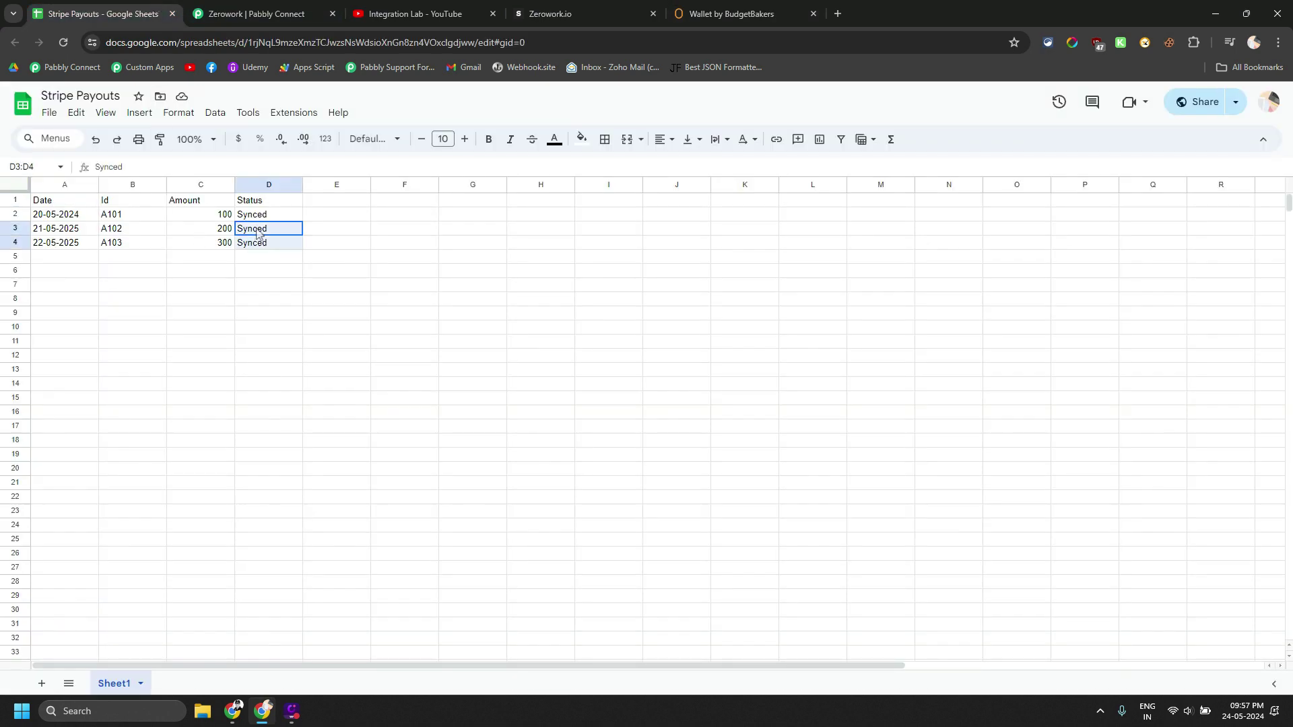
{"action": "key", "text": "Delete"}
{"action": "left_click", "coordinate": [252, 244]}
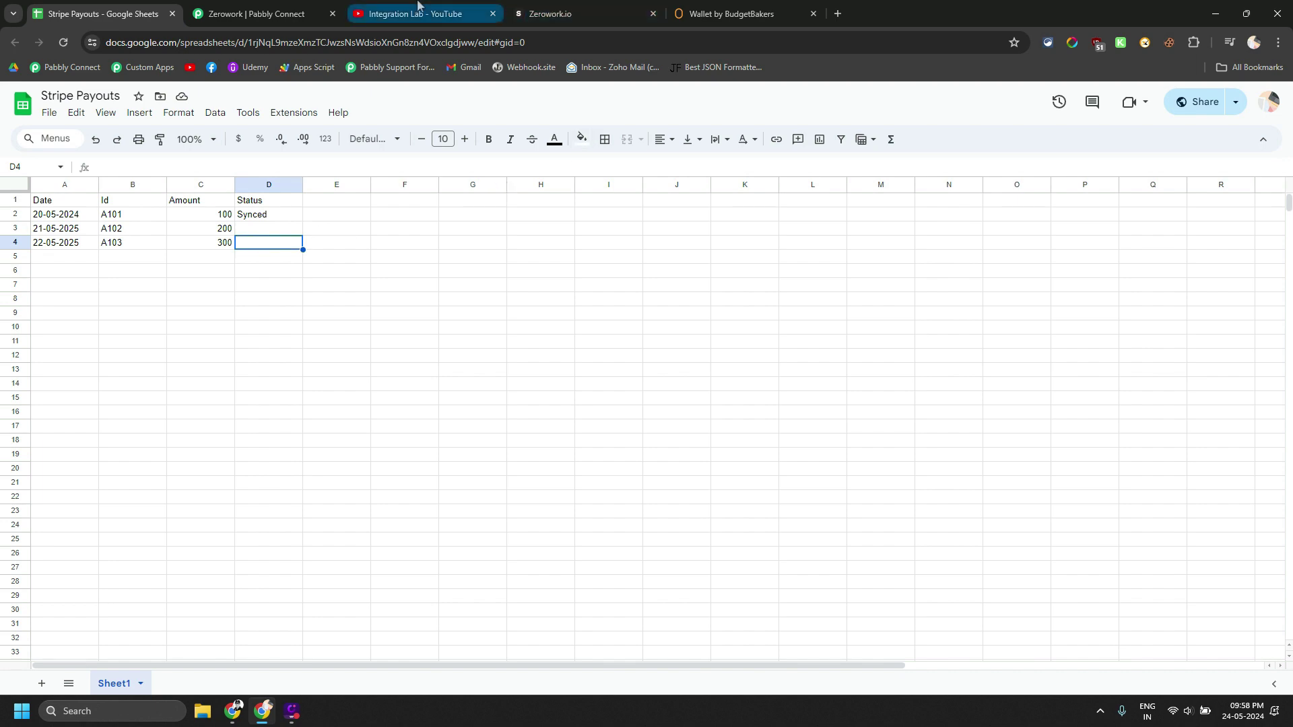
Scroll through the TaskBot's Click Web Element and Insert Text blocks, then return to the Pabbly Connect workflow
{"action": "left_click", "coordinate": [734, 13]}
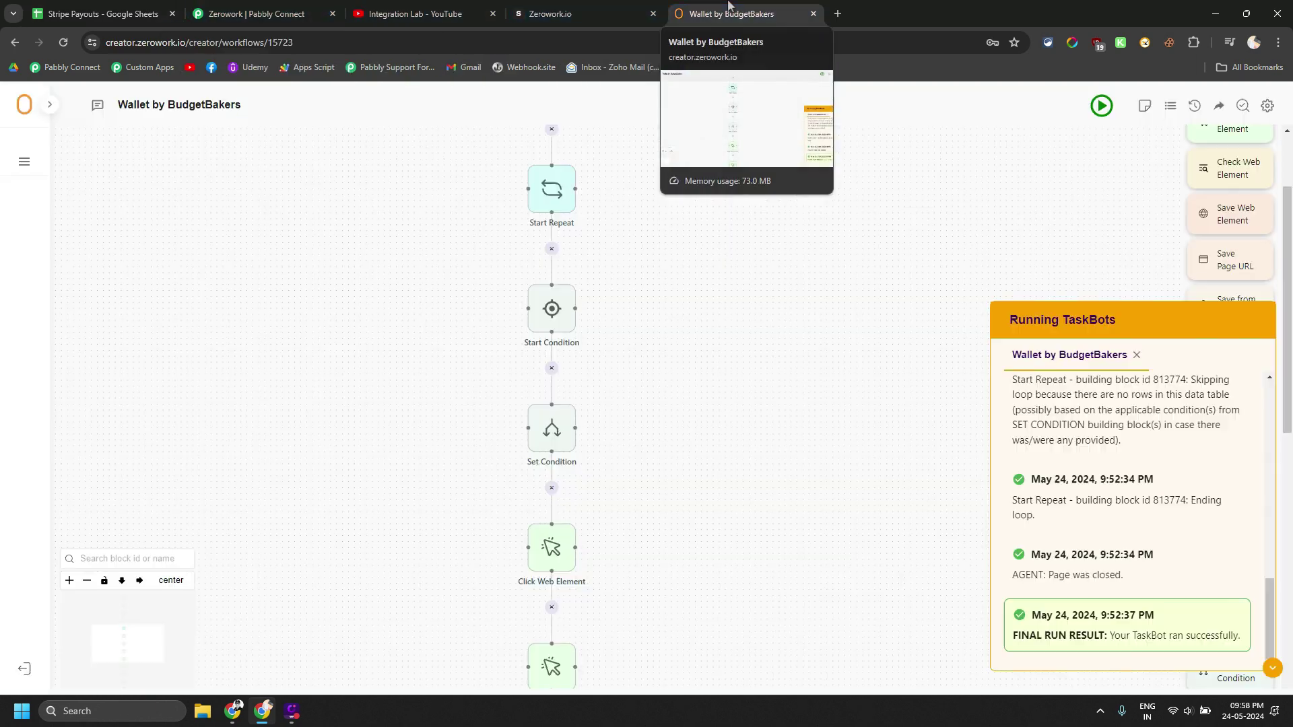
{"action": "scroll", "coordinate": [413, 437], "scroll_direction": "down", "scroll_amount": 1}
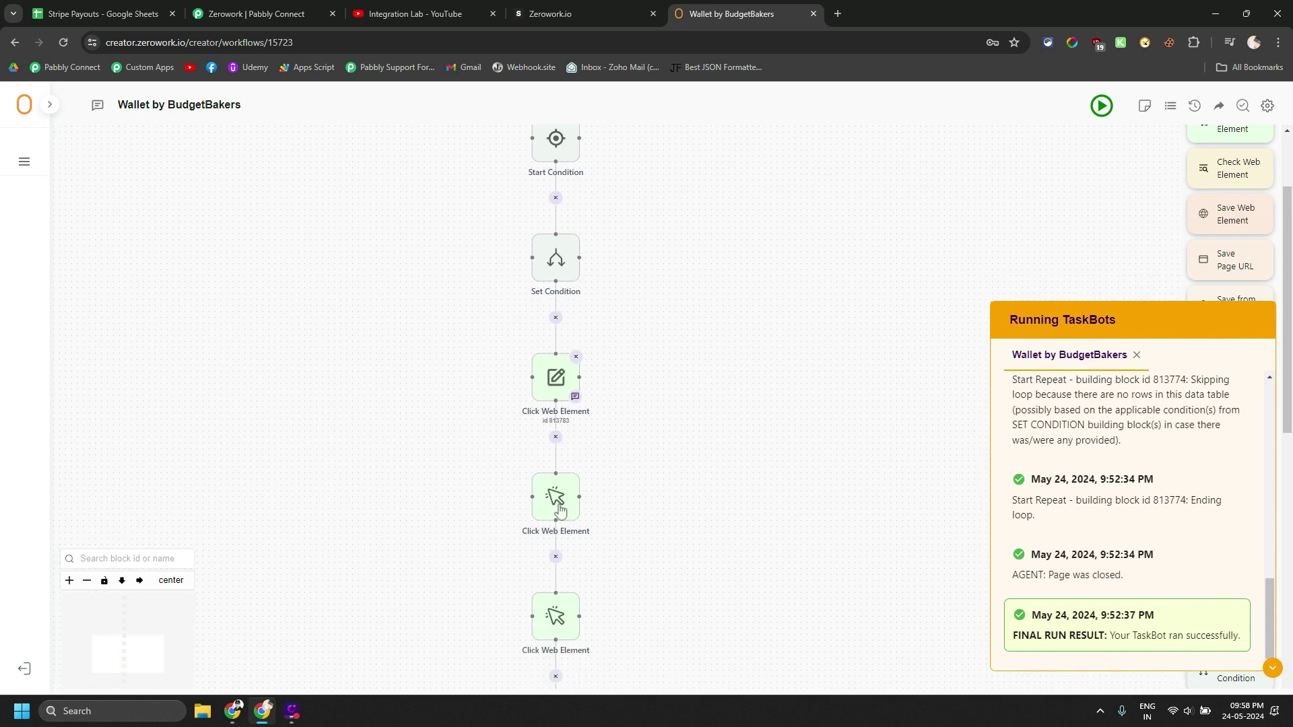
{"action": "scroll", "coordinate": [429, 583], "scroll_direction": "down", "scroll_amount": 1}
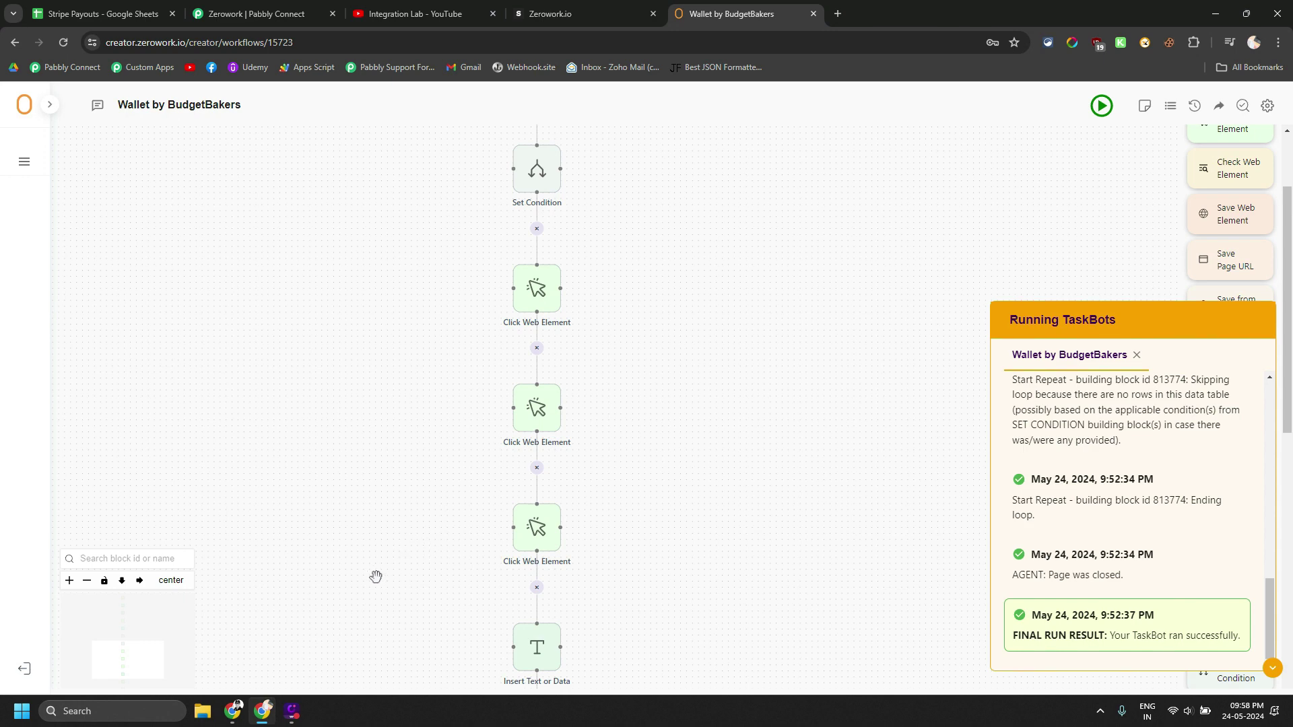
{"action": "left_click_drag", "start_coordinate": [375, 577], "coordinate": [422, 523]}
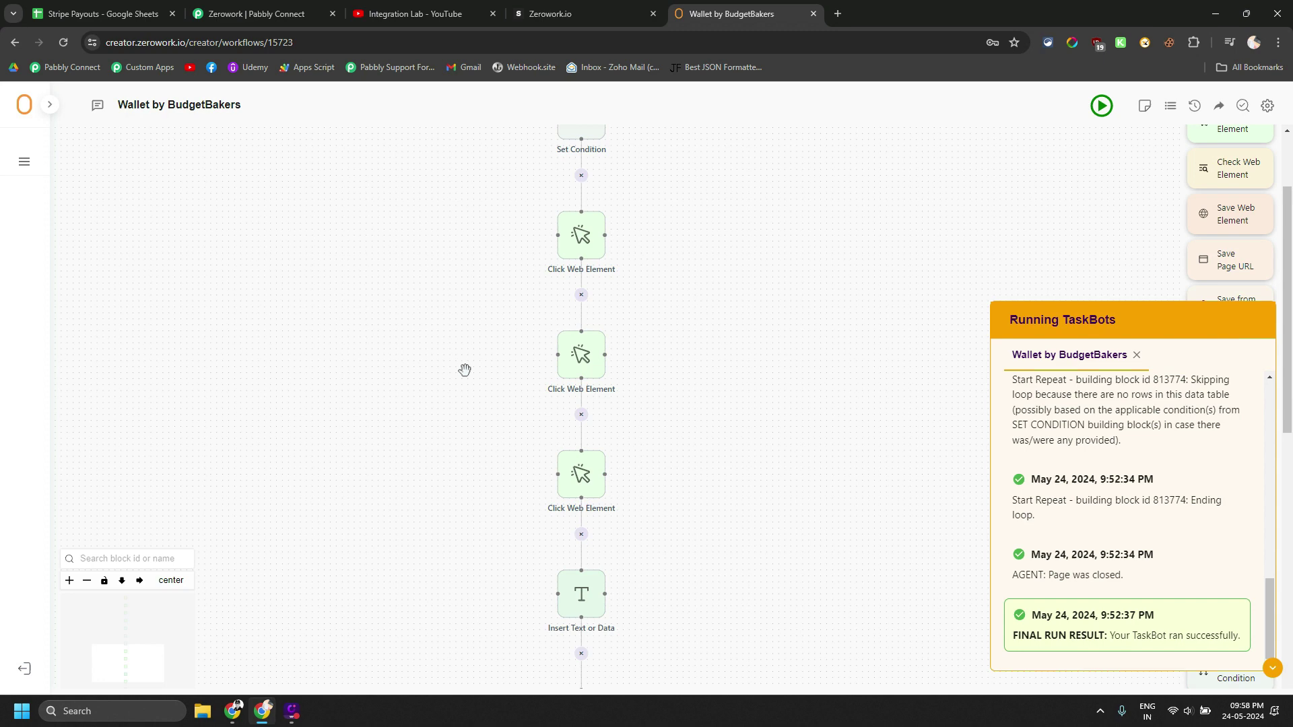
{"action": "left_click", "coordinate": [276, 15]}
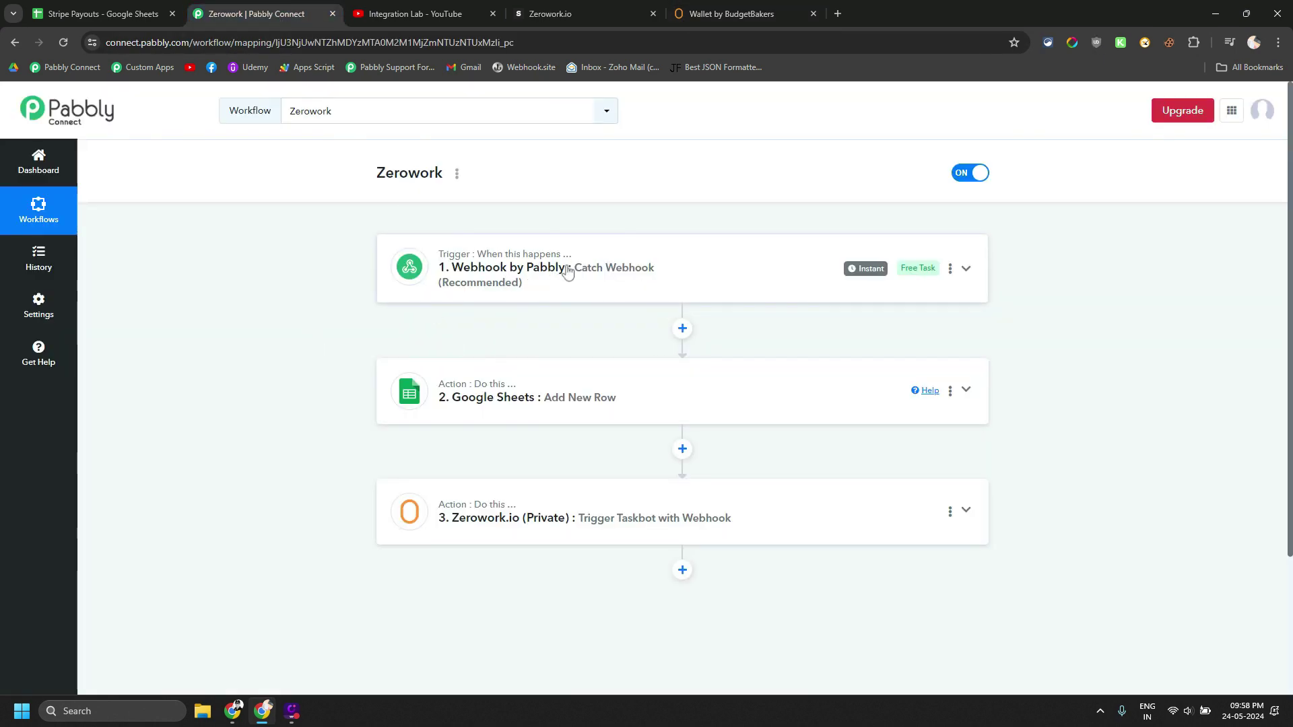
Expand the Zerowork.io Trigger Taskbot step to view its Webhook URL, then return to ZeroWork
{"action": "left_click", "coordinate": [471, 525]}
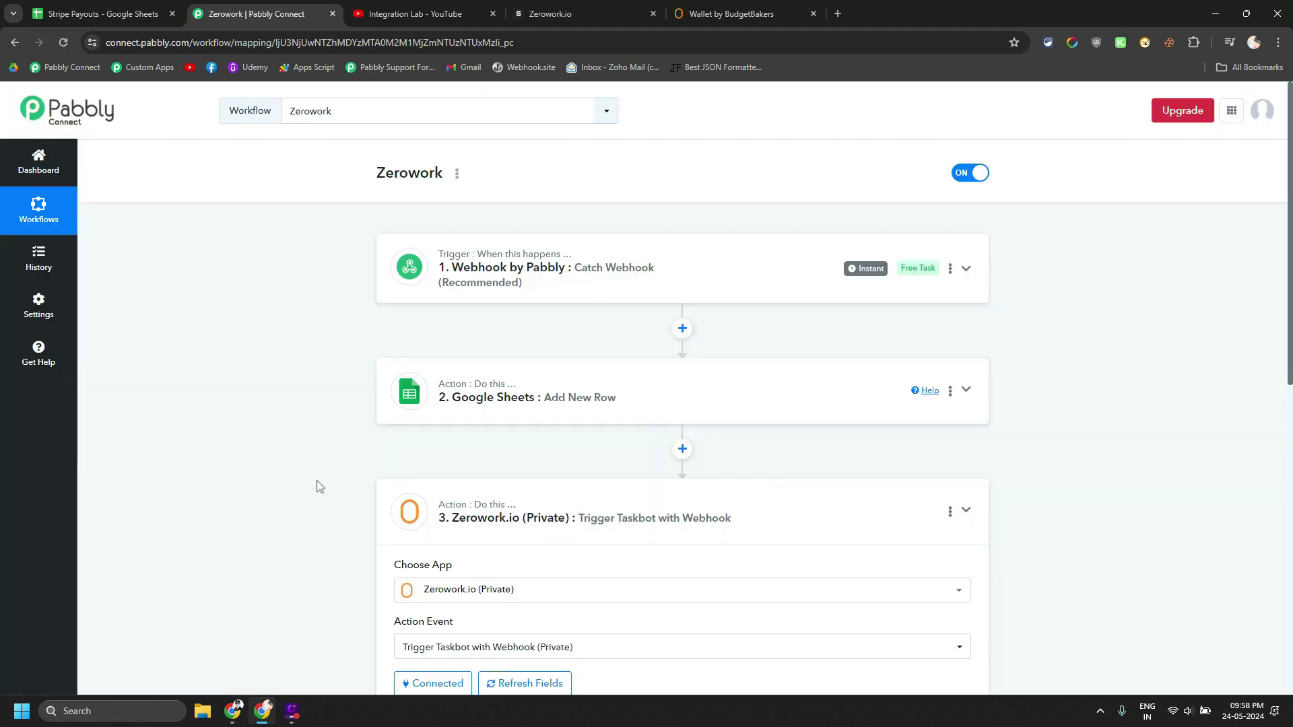
{"action": "scroll", "coordinate": [319, 487], "scroll_direction": "down", "scroll_amount": 6}
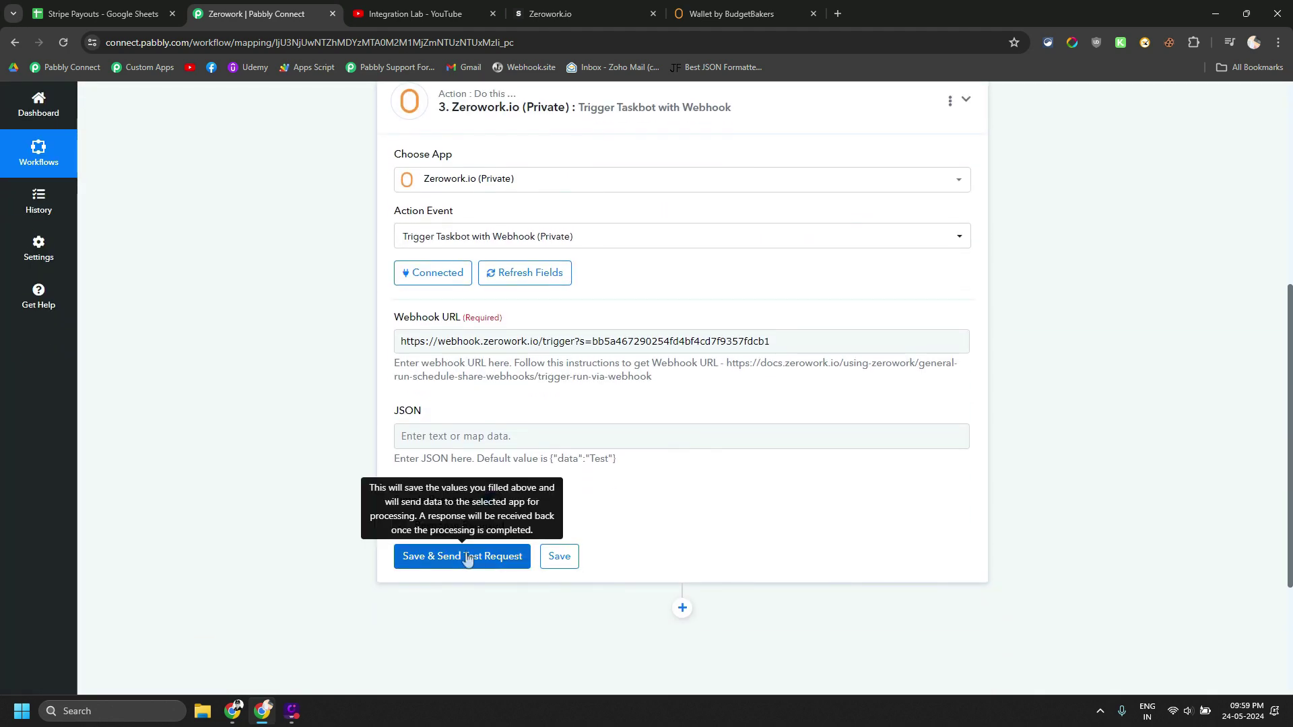
{"action": "left_click", "coordinate": [734, 13]}
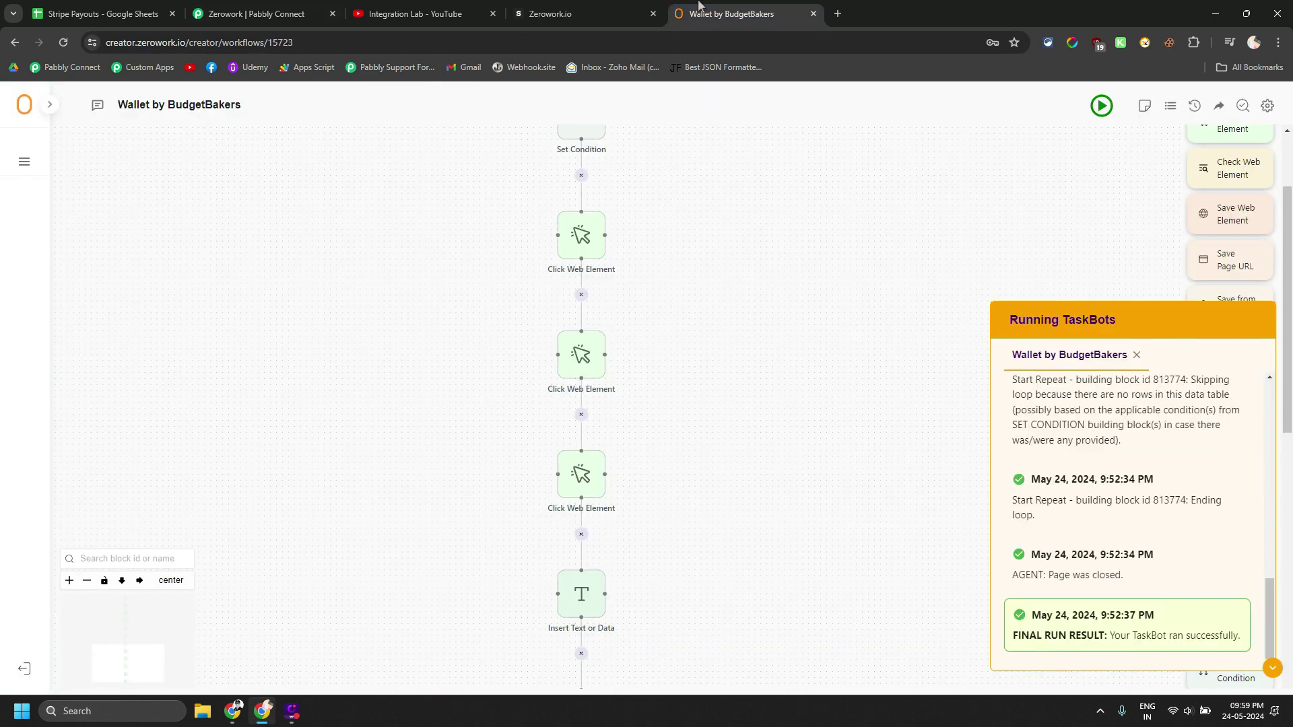
Turn on Run in background in the TaskBot Settings and close the dialog
{"action": "left_click", "coordinate": [1267, 105]}
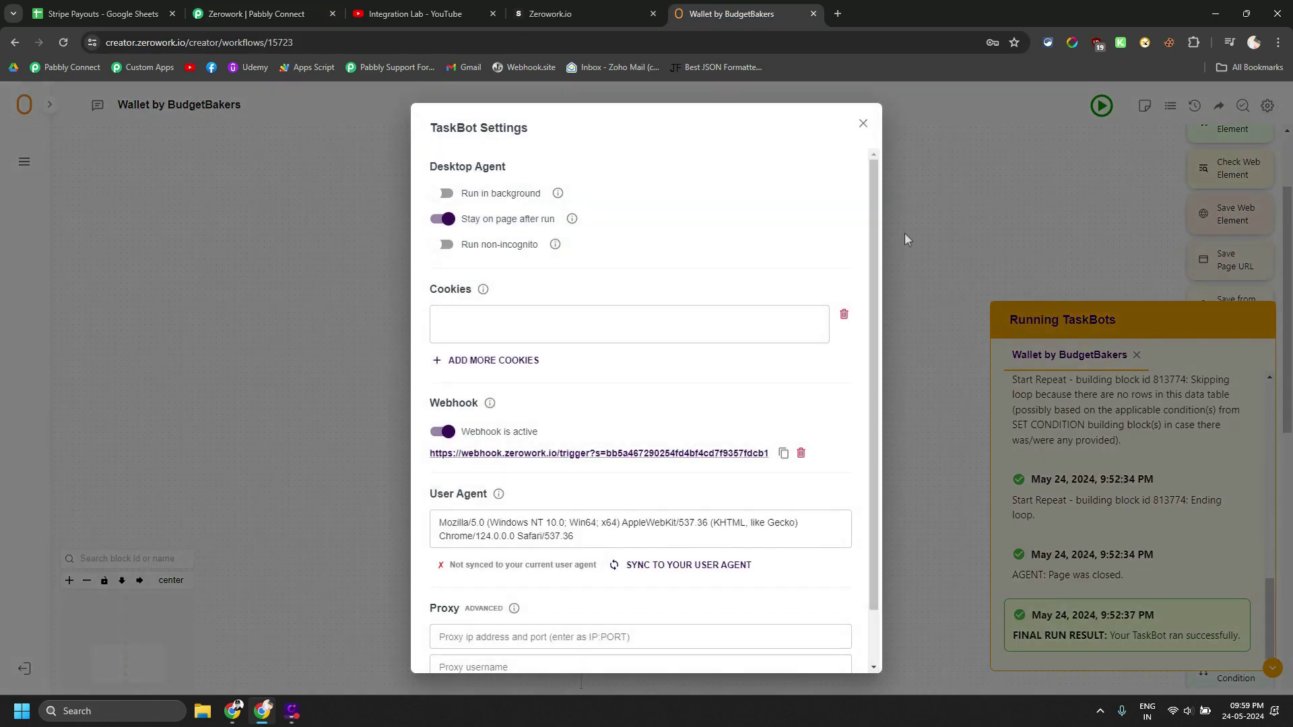
{"action": "left_click", "coordinate": [445, 196]}
{"action": "left_click", "coordinate": [863, 123]}
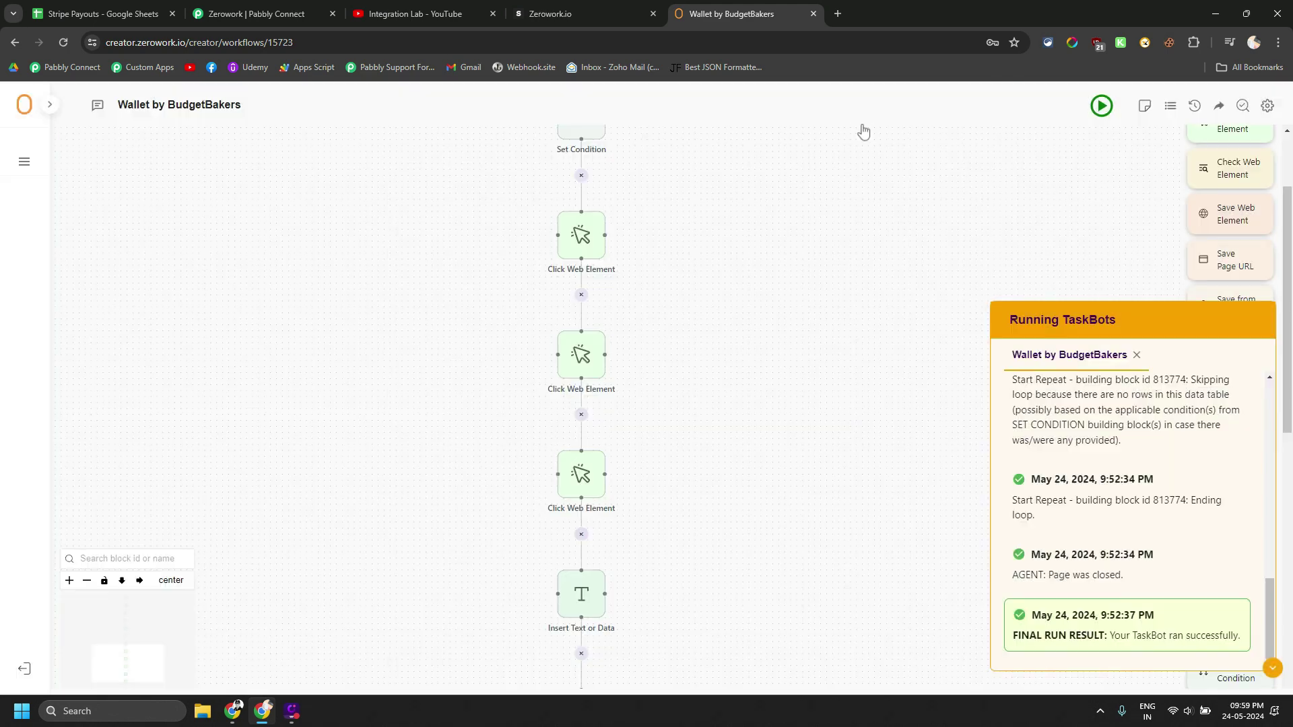
Close the Wallet by BudgetBakers and Zerowork.io store tabs and return to the Pabbly Connect workflow
{"action": "left_click", "coordinate": [813, 14]}
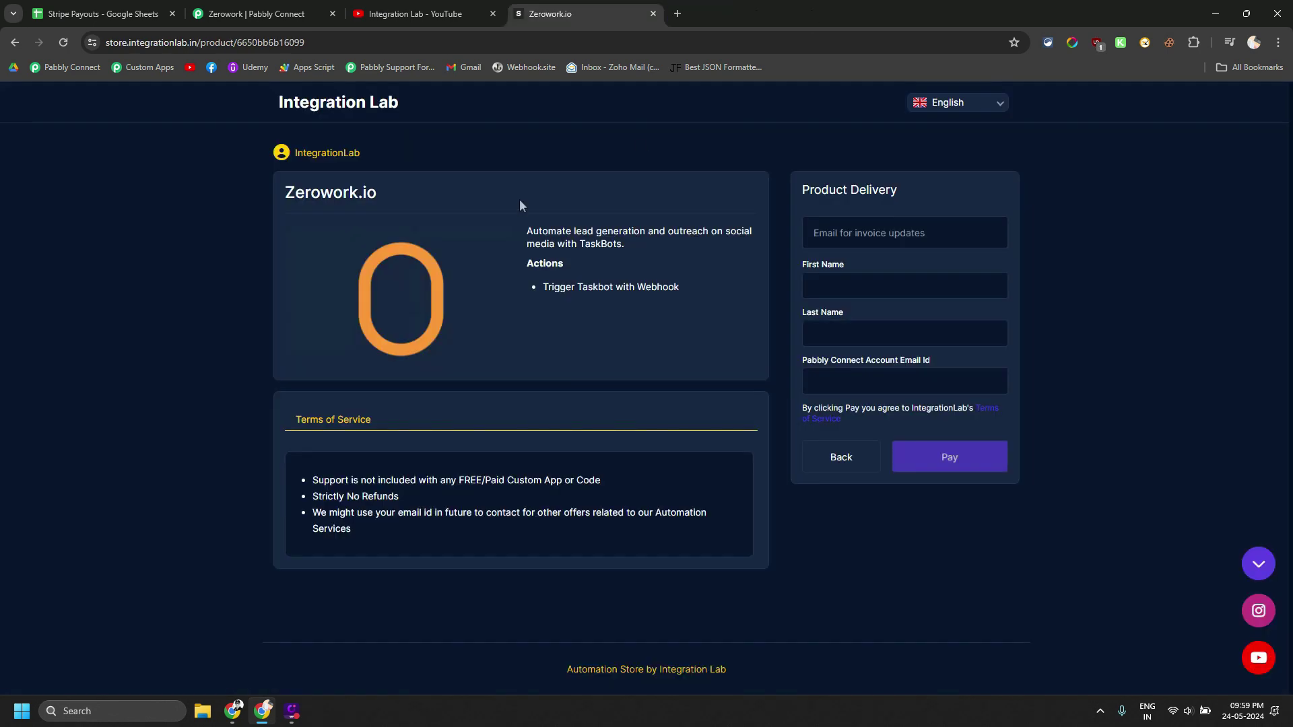
{"action": "left_click", "coordinate": [652, 13]}
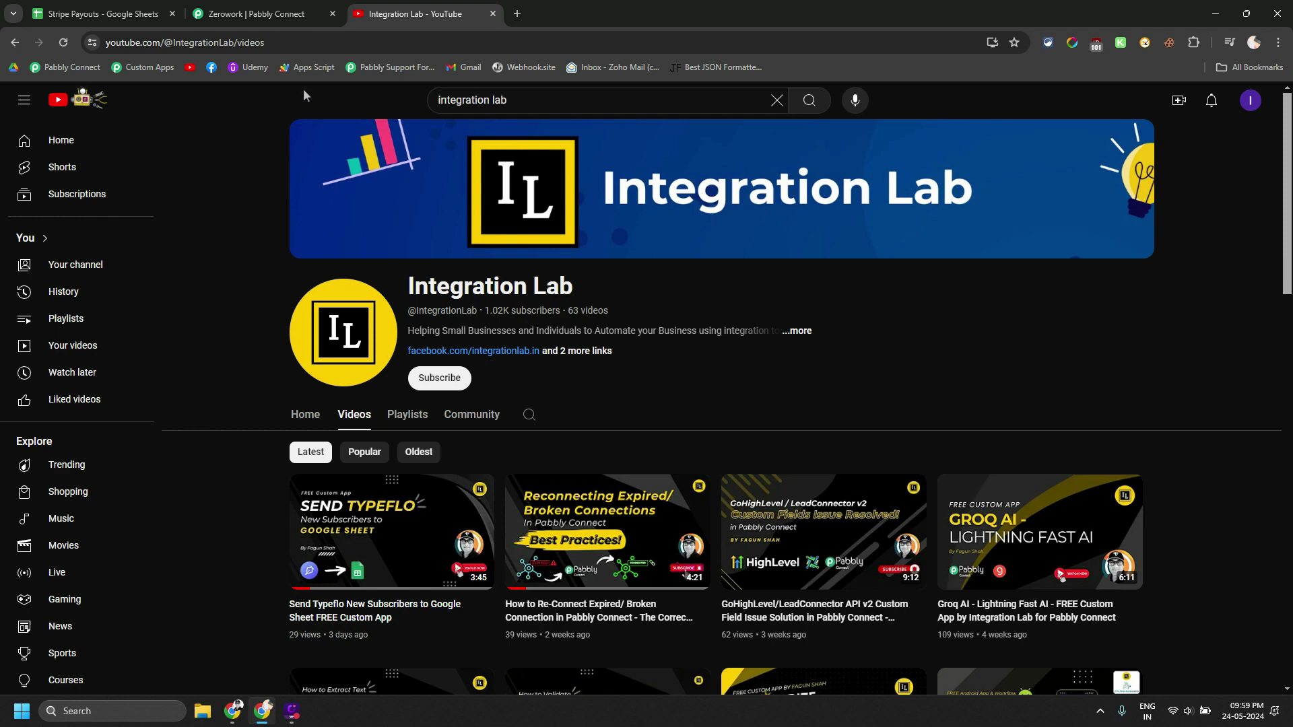
{"action": "left_click", "coordinate": [261, 5]}
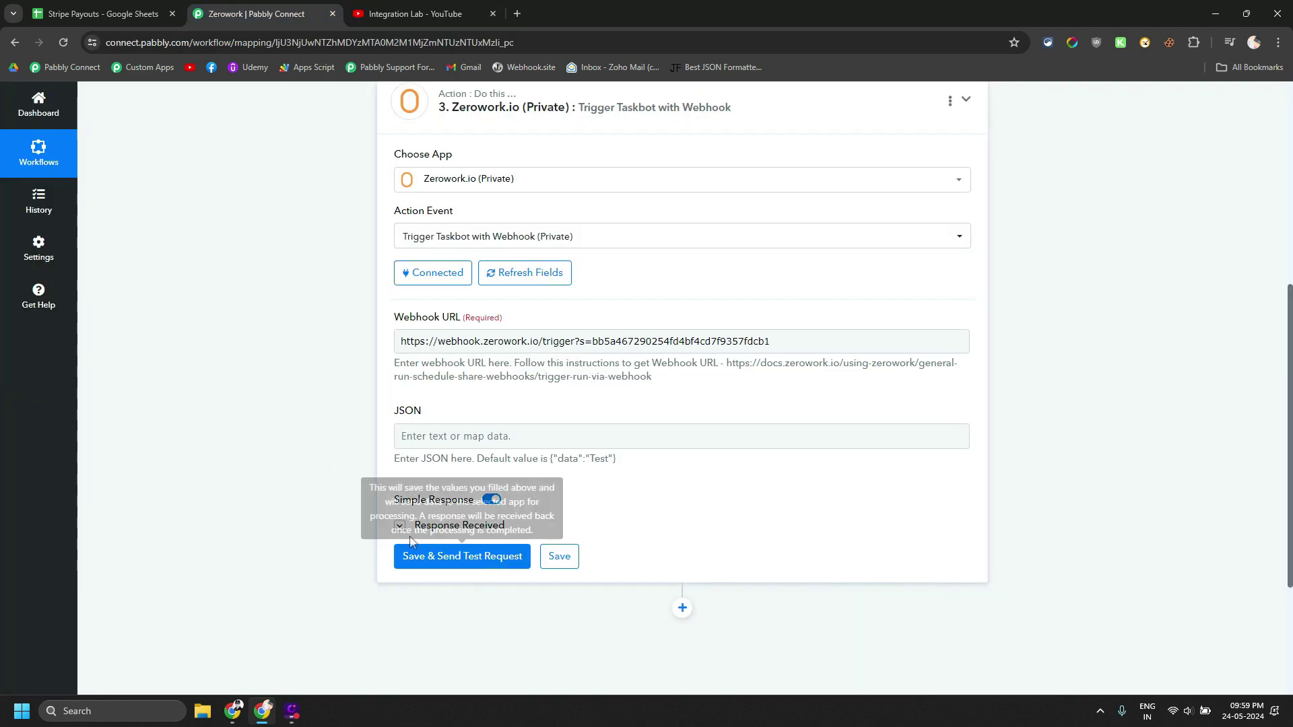
Send the Zerowork.io test request and confirm the response reads 'TaskBot run was triggered'
{"action": "left_click", "coordinate": [462, 556]}
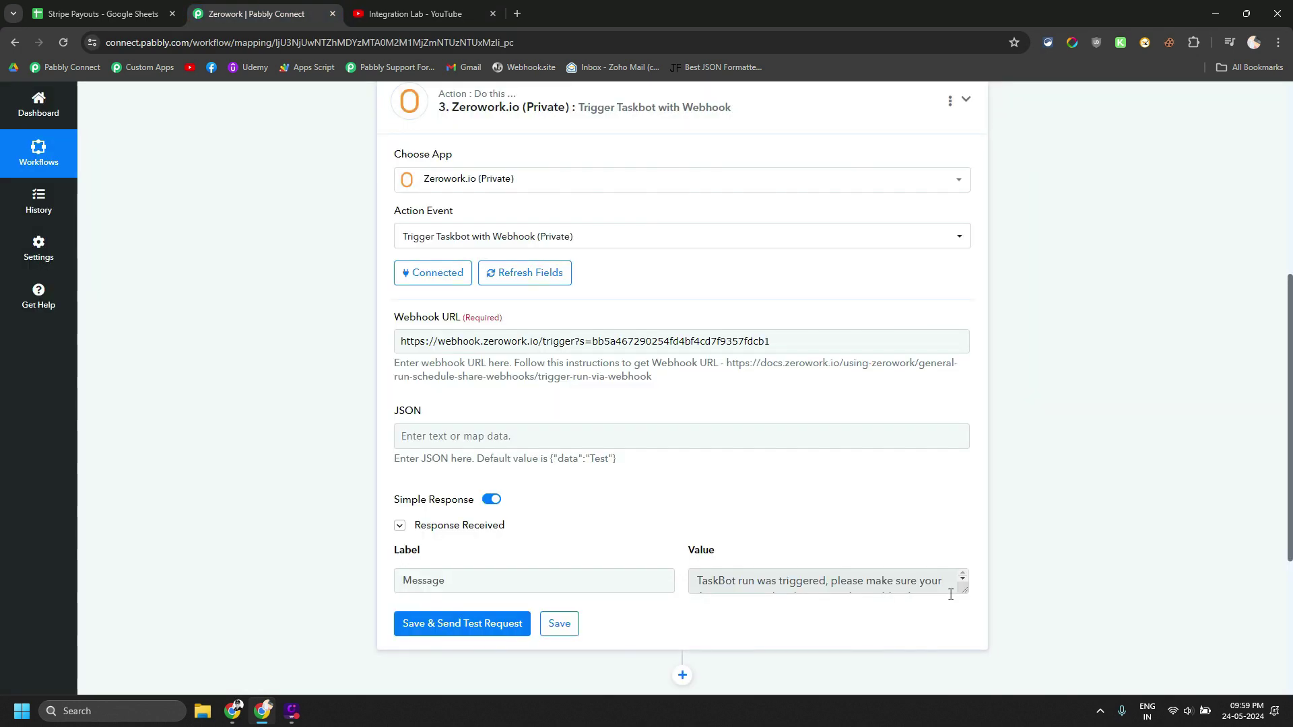
{"action": "left_click_drag", "start_coordinate": [964, 590], "coordinate": [669, 591]}
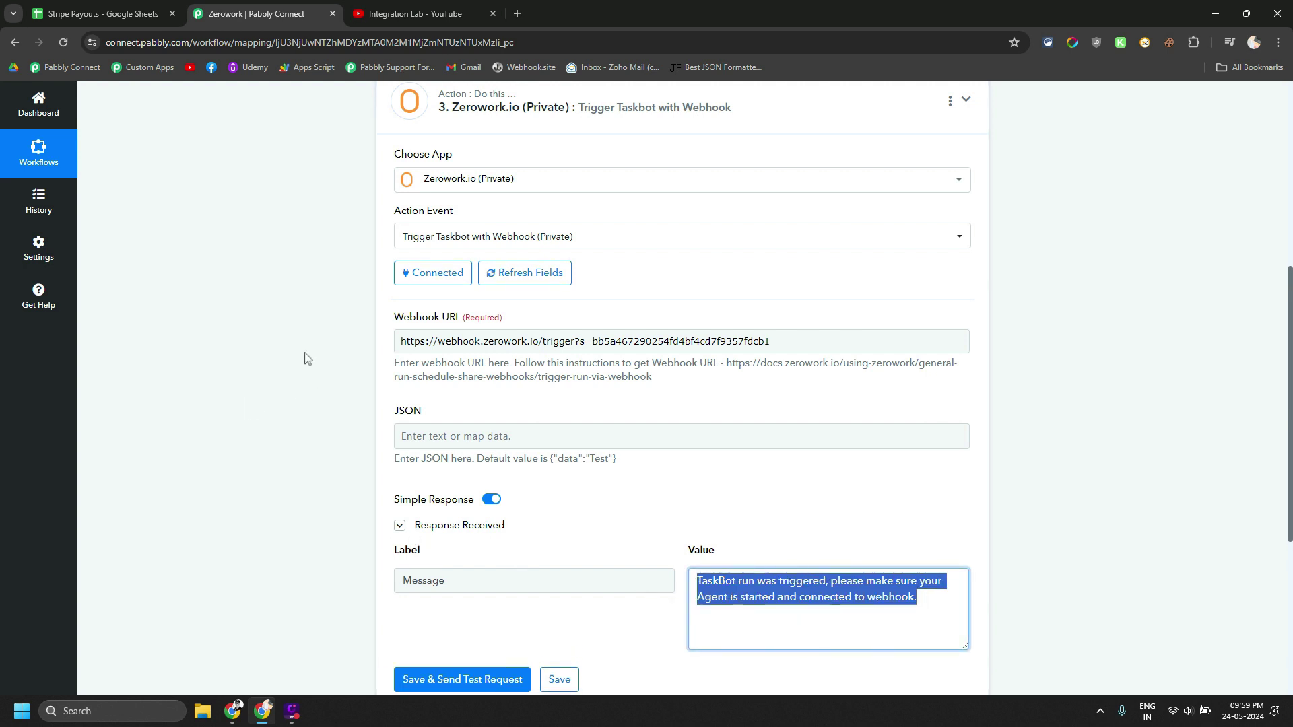
{"action": "left_click", "coordinate": [96, 8]}
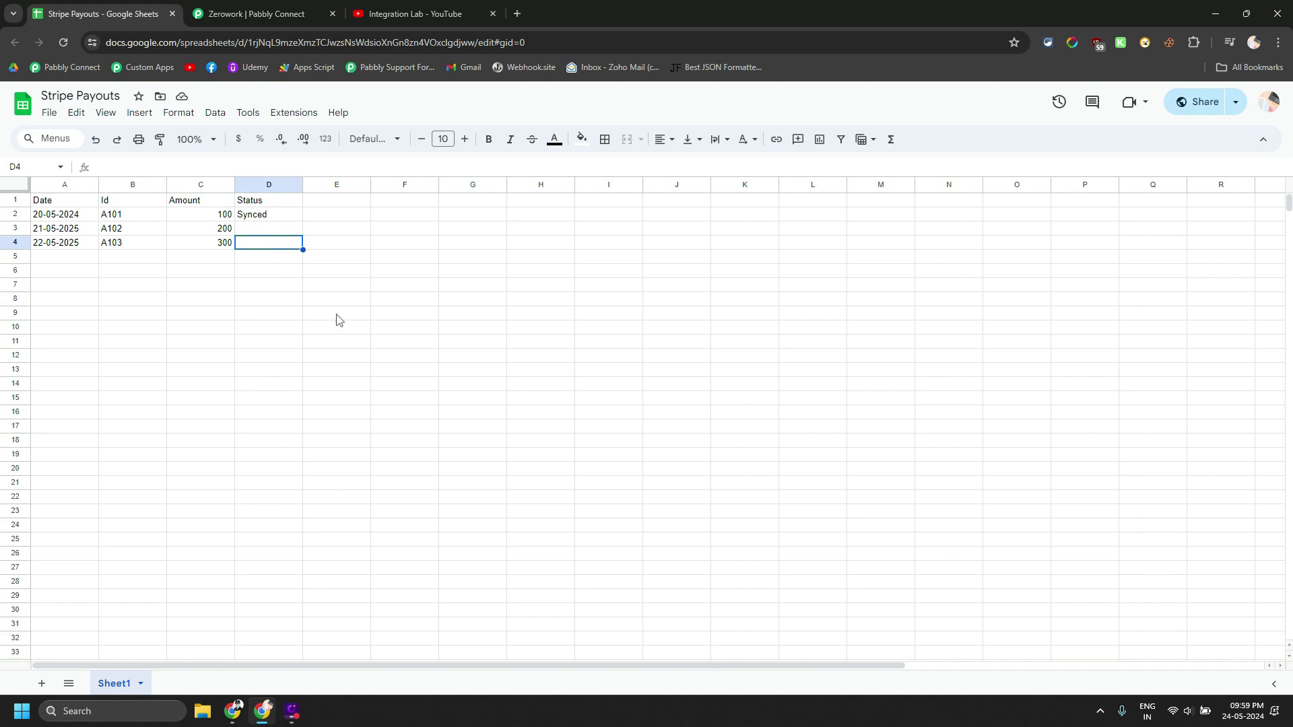
Check the Status cells for payouts A102 and A103, which now show Synced
{"action": "left_click", "coordinate": [260, 231]}
{"action": "left_click", "coordinate": [367, 234]}
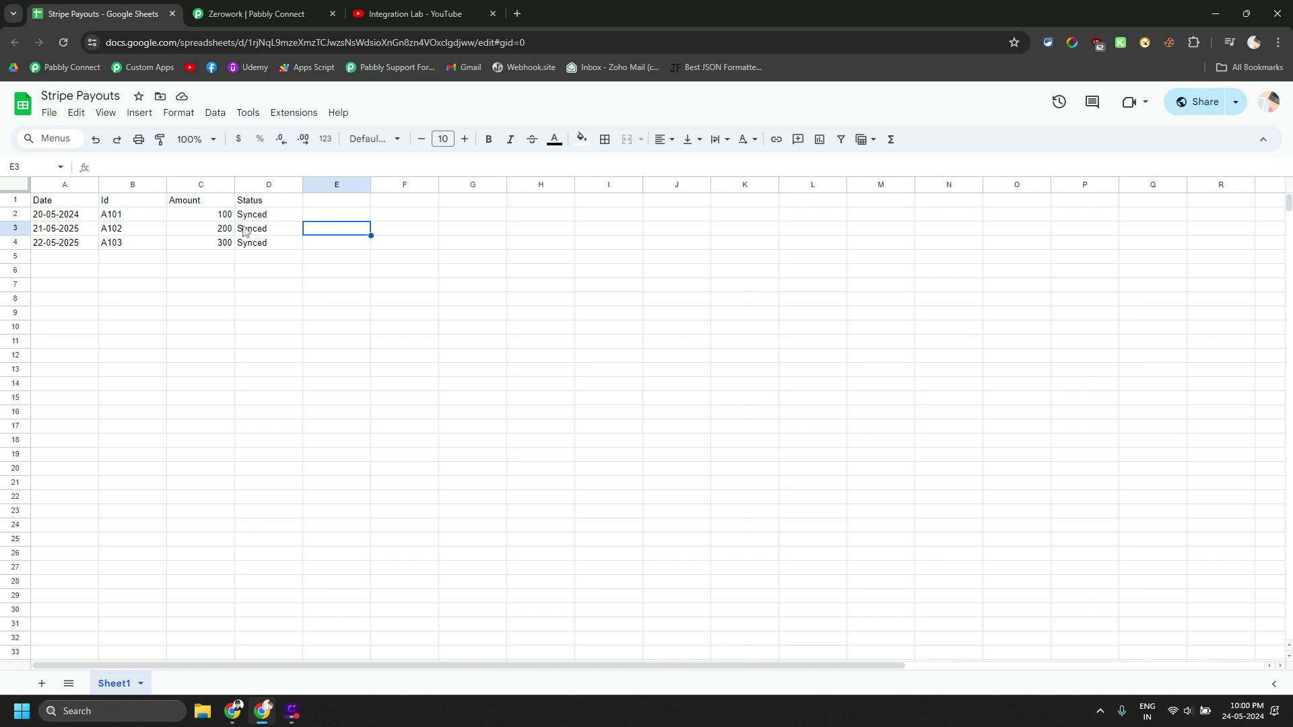
Open BudgetBakers Wallet in a new tab and log in with the saved e-mail and password
{"action": "left_click", "coordinate": [518, 13]}
{"action": "type", "text": "bud"}
{"action": "key", "text": "Return"}
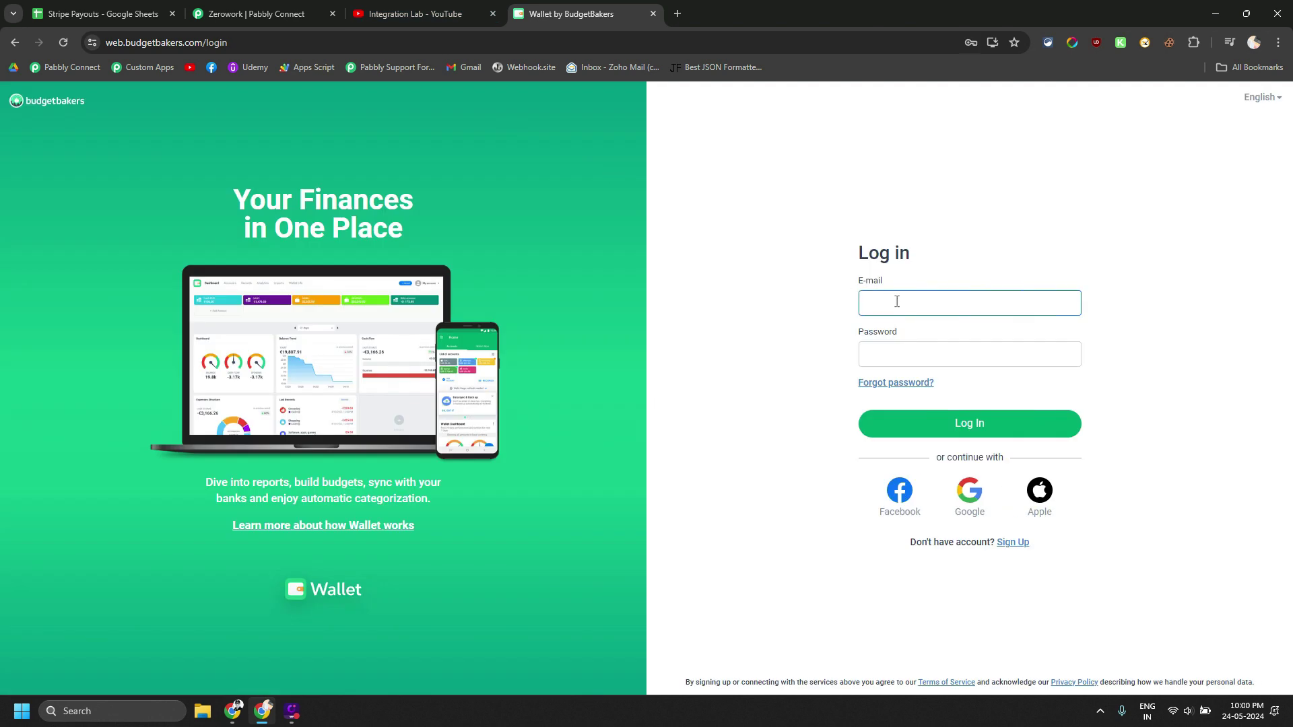
{"action": "left_click", "coordinate": [897, 301]}
{"action": "left_click", "coordinate": [931, 335]}
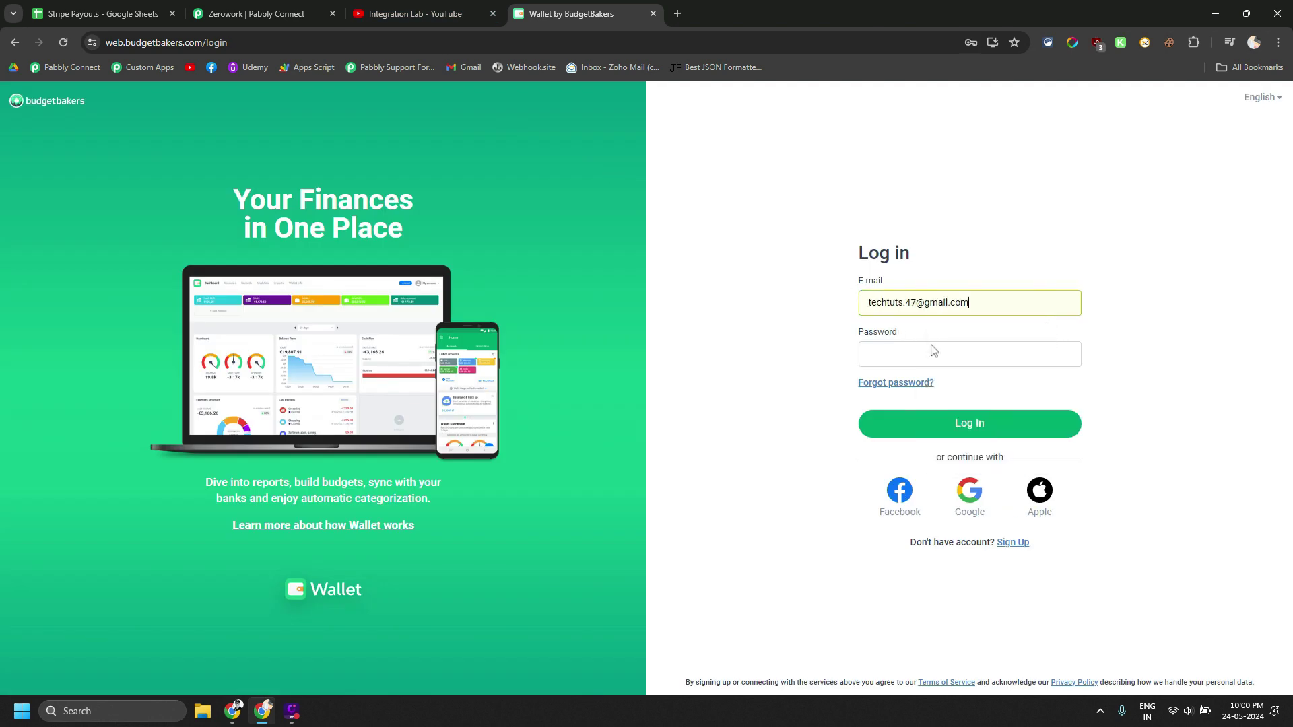
{"action": "left_click", "coordinate": [934, 350]}
{"action": "left_click", "coordinate": [983, 382]}
{"action": "left_click", "coordinate": [929, 424]}
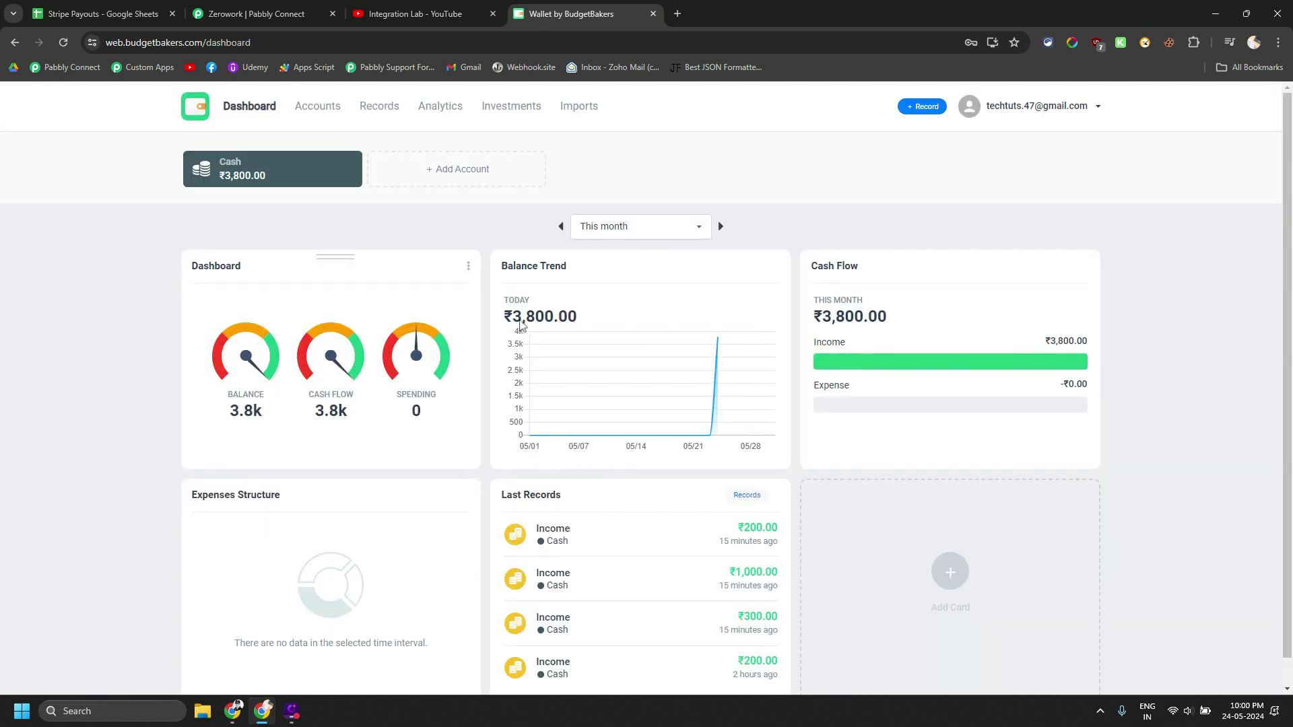
Compare the webhook URL in the Wallet by BudgetBakers TaskBot's ZeroWork settings with Pabbly's Zerowork.io step
{"action": "left_click", "coordinate": [264, 7]}
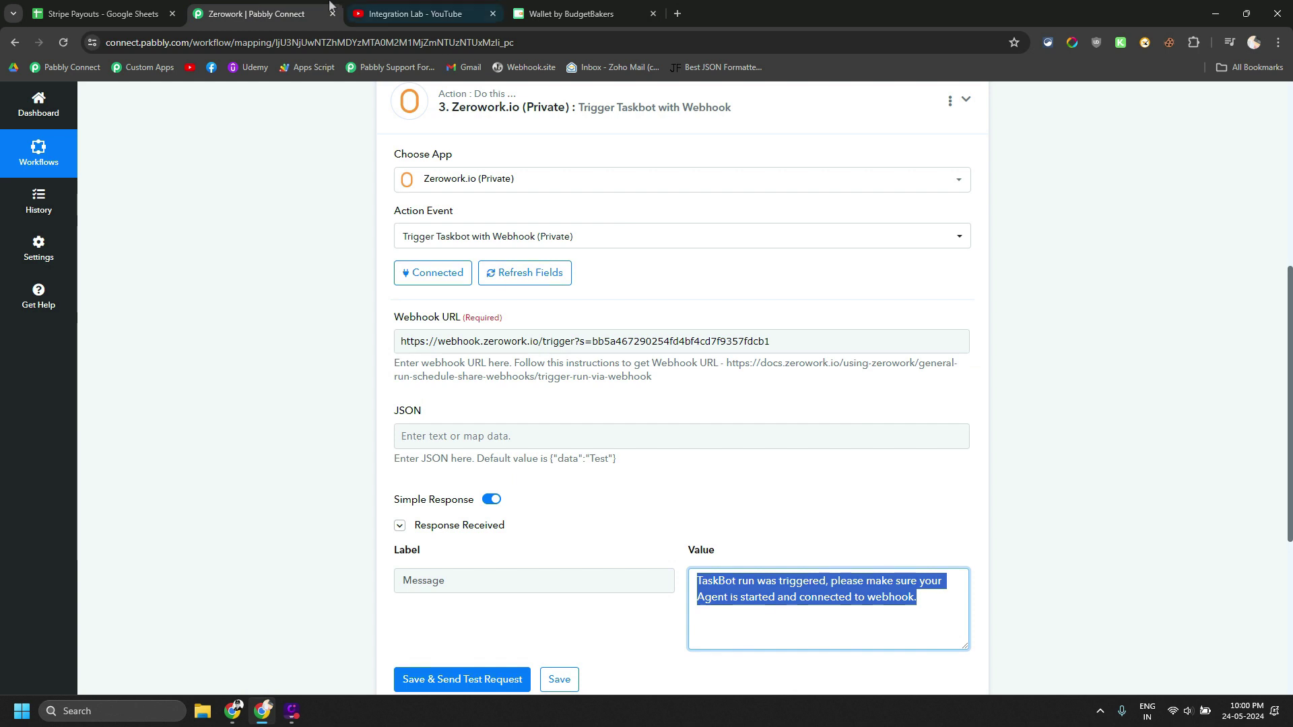
{"action": "left_click", "coordinate": [677, 14]}
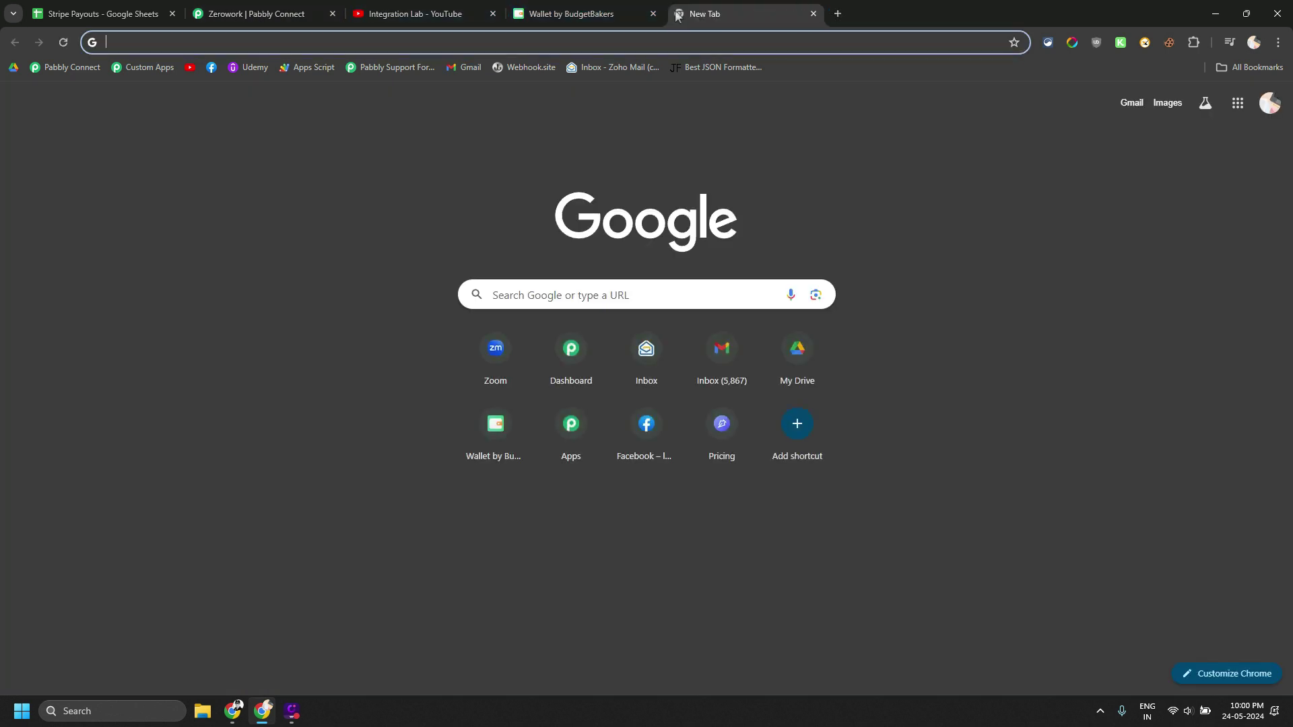
{"action": "type", "text": "zer"}
{"action": "key", "text": "Down"}
{"action": "key", "text": "Down"}
{"action": "key", "text": "Down"}
{"action": "key", "text": "Down"}
{"action": "key", "text": "Down"}
{"action": "key", "text": "Down"}
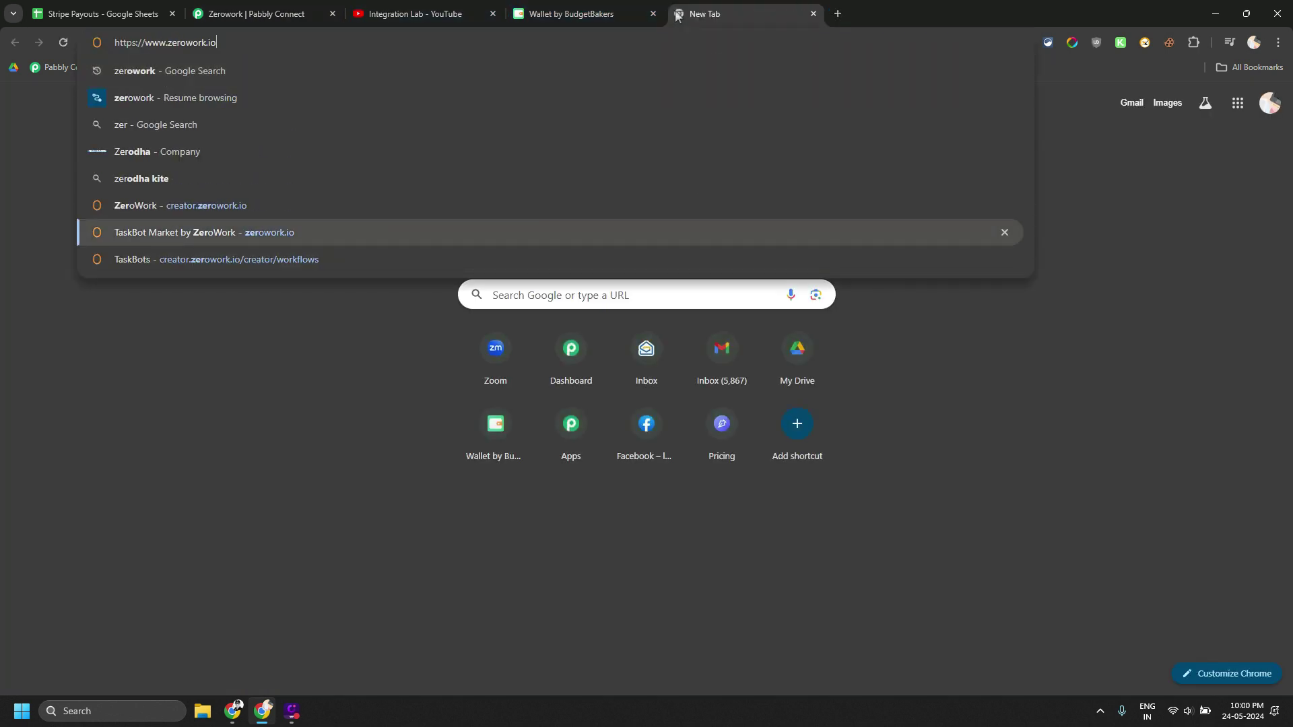
{"action": "key", "text": "Down"}
{"action": "key", "text": "Return"}
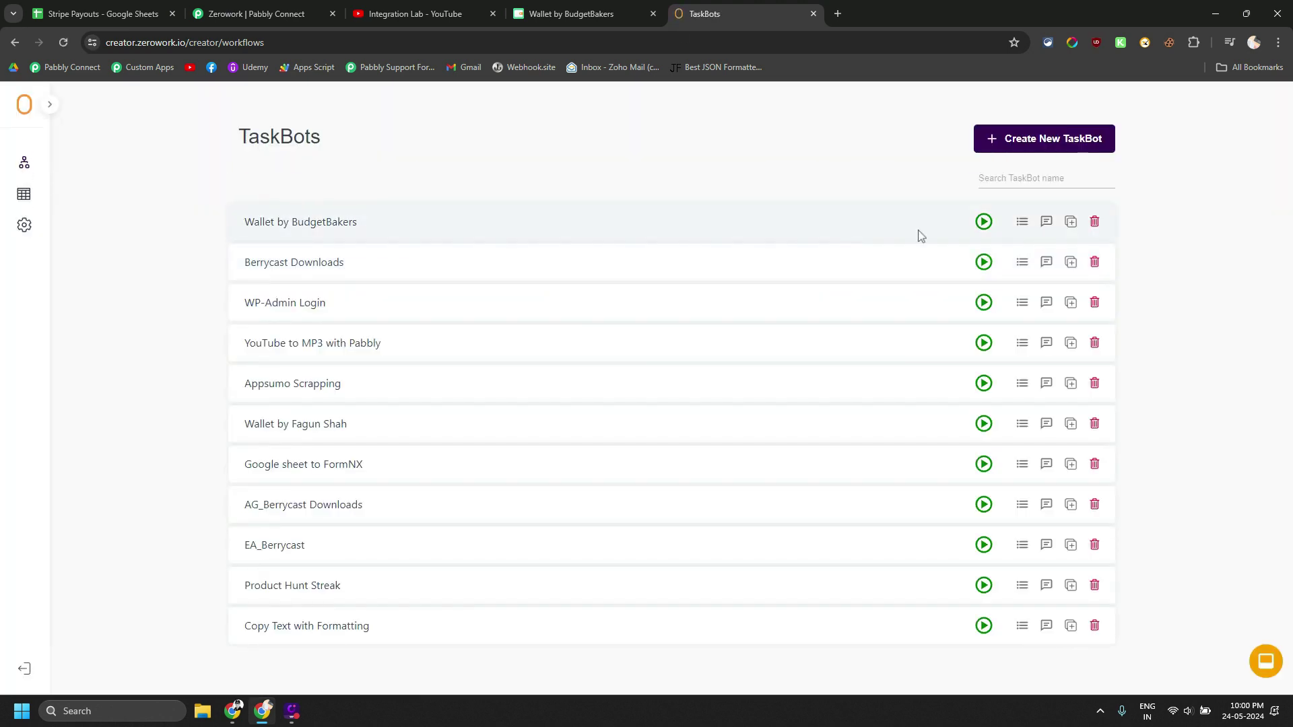
{"action": "left_click", "coordinate": [342, 224]}
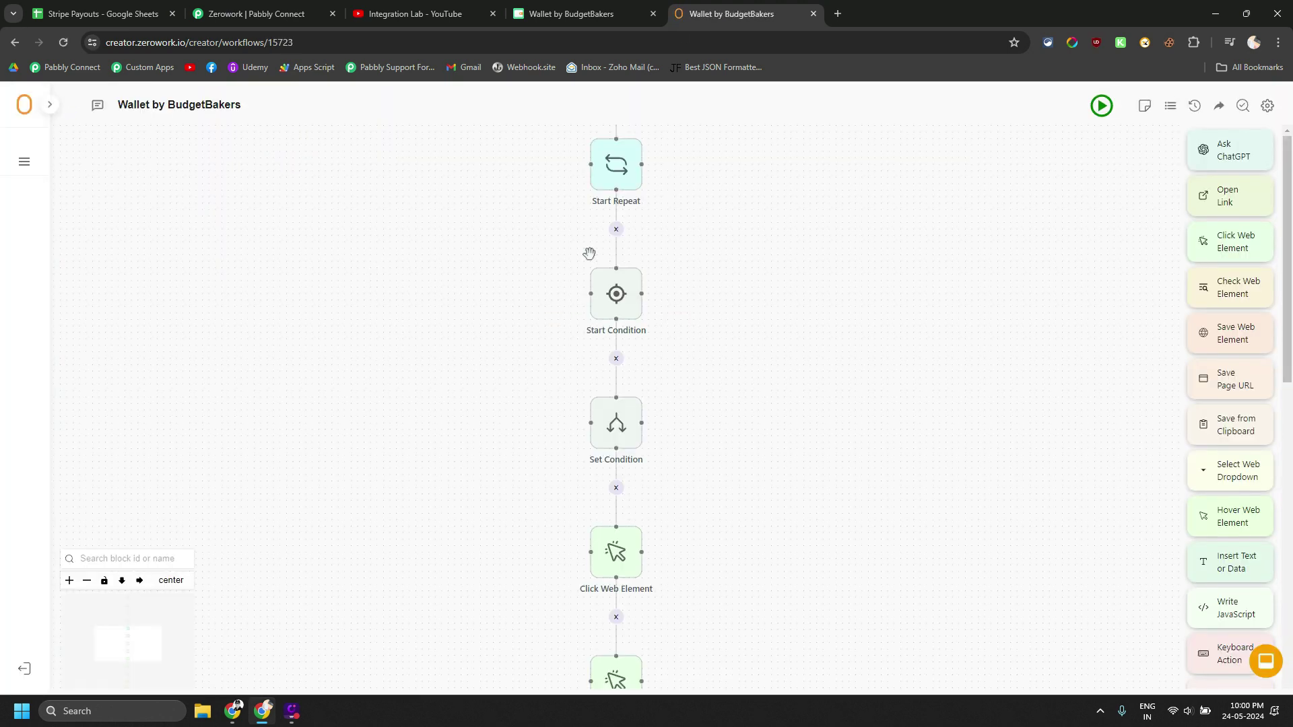
{"action": "left_click", "coordinate": [1264, 107]}
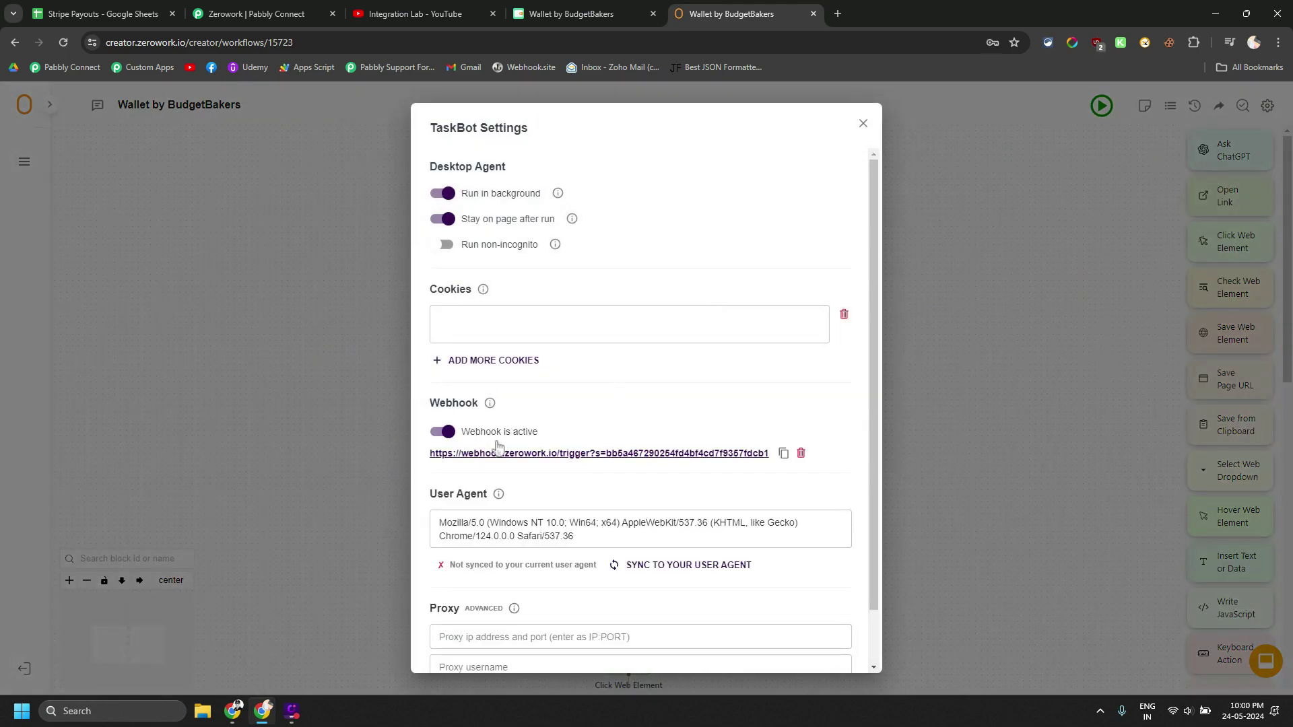
{"action": "left_click", "coordinate": [256, 13]}
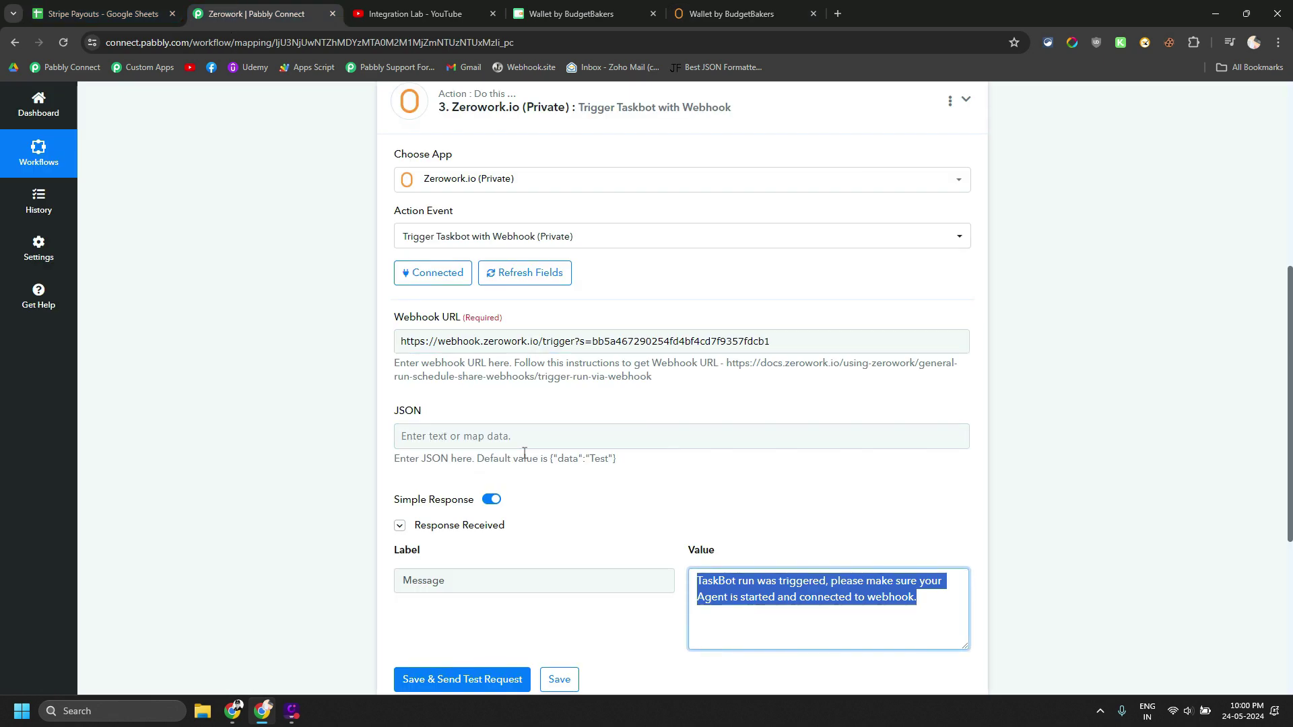
Review the Zerowork.io step's webhook URL and default JSON payload, then return to ZeroWork
{"action": "left_click", "coordinate": [637, 465]}
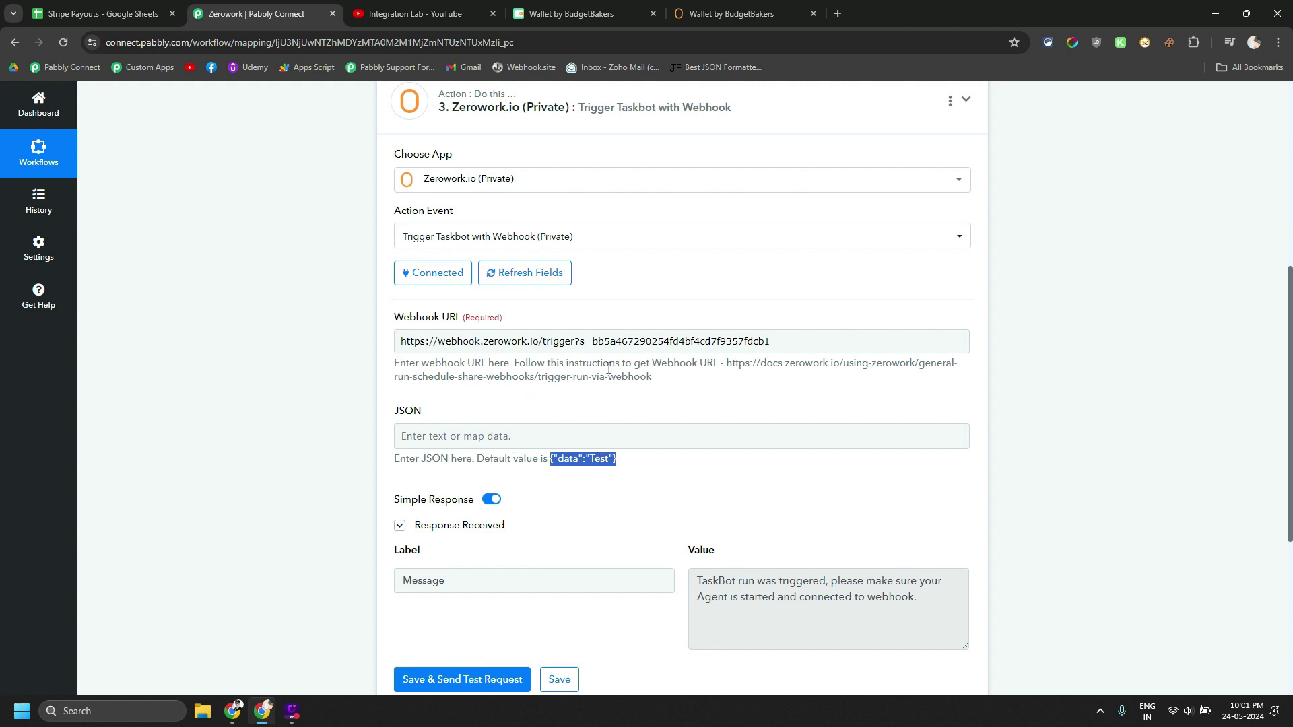
{"action": "left_click", "coordinate": [720, 14]}
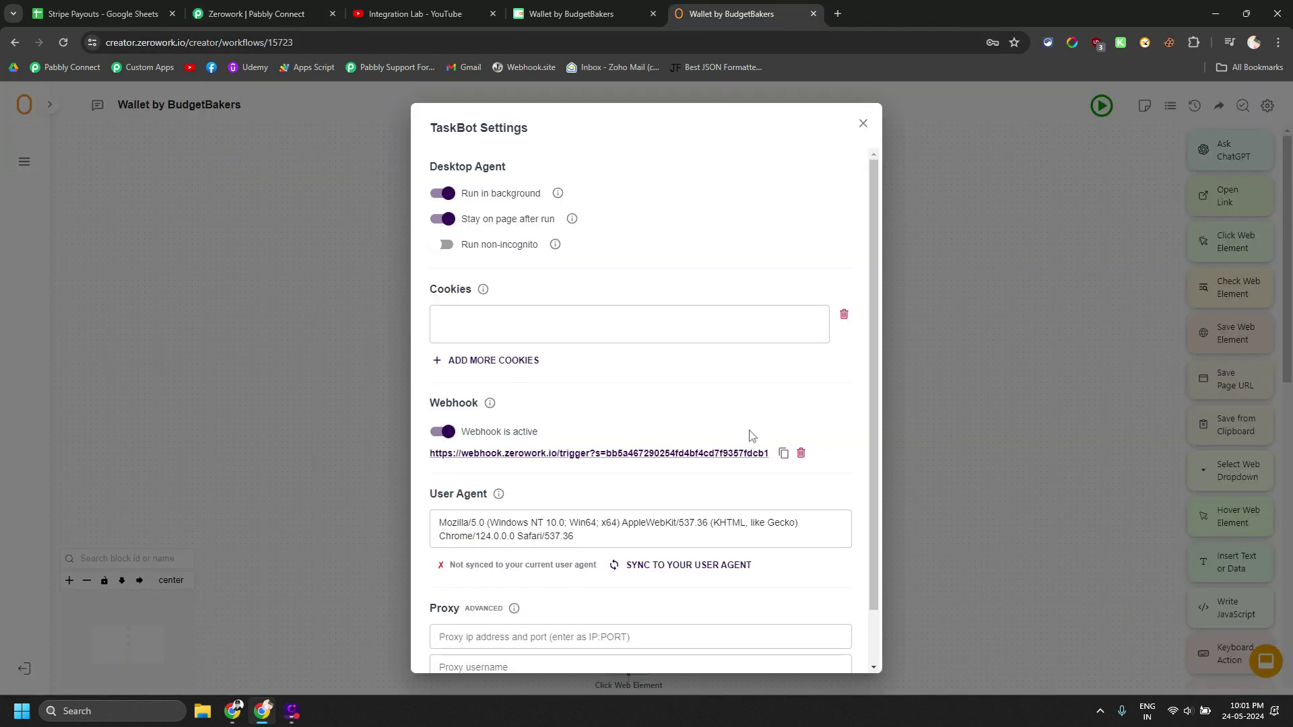
Delete the Wallet by BudgetBakers TaskBot's webhook and close the TaskBot Settings dialog
{"action": "left_click", "coordinate": [801, 453]}
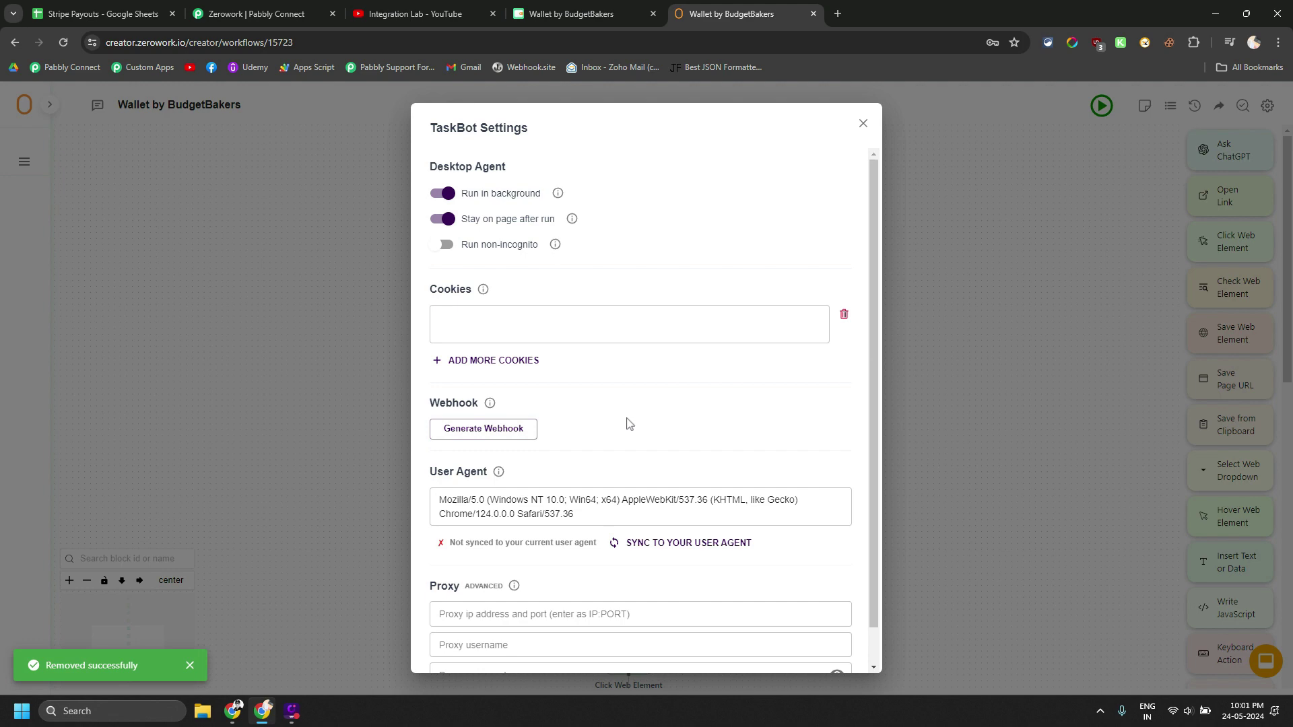
{"action": "left_click", "coordinate": [862, 124]}
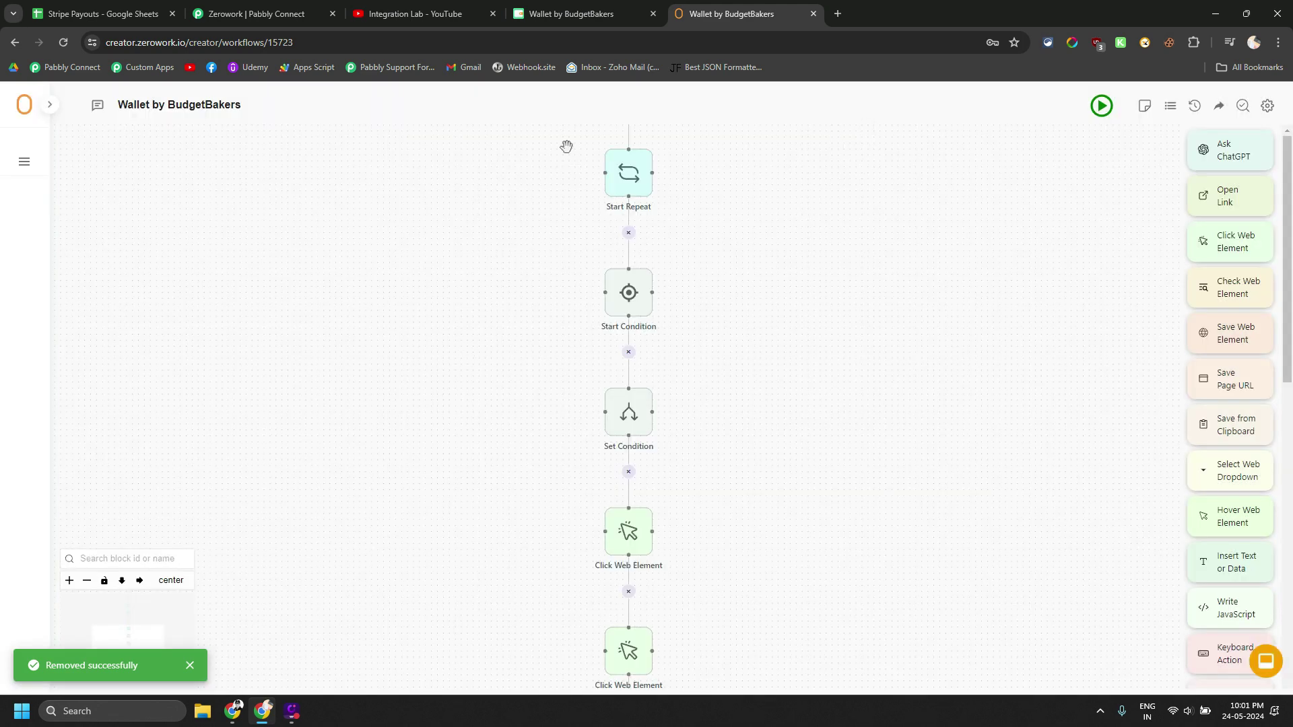
{"action": "left_click", "coordinate": [410, 5]}
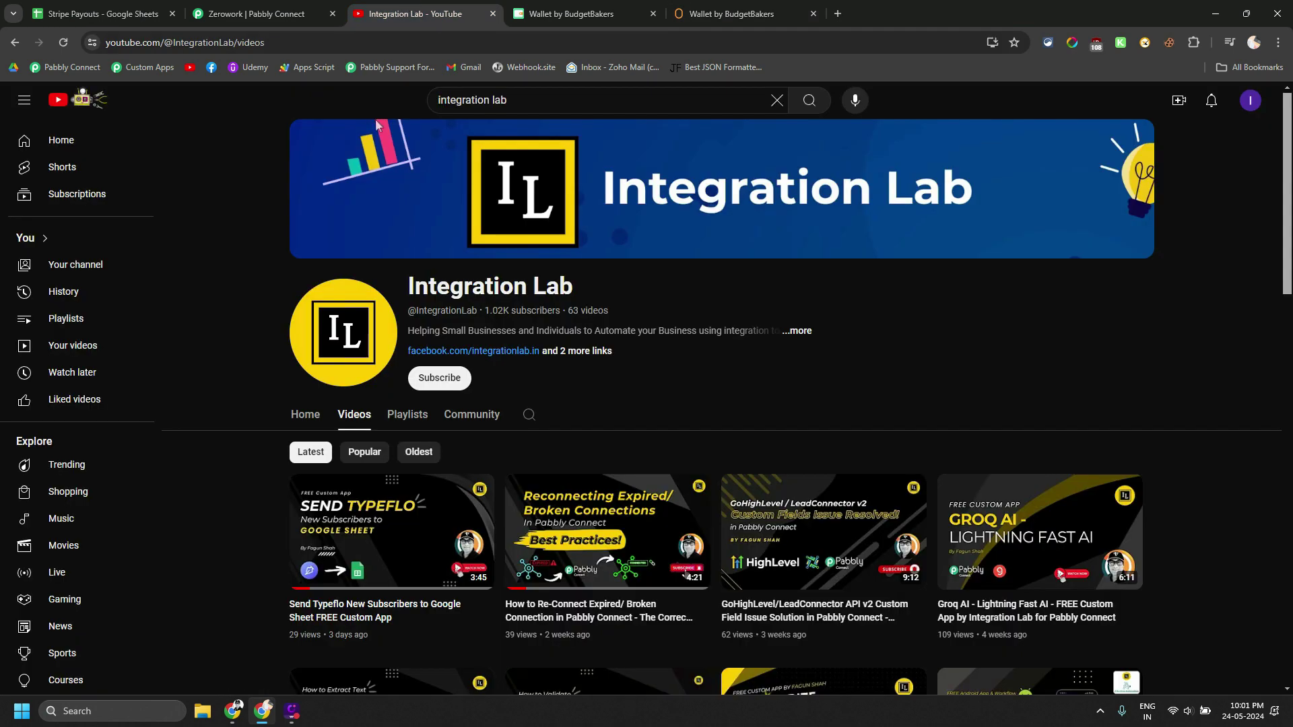